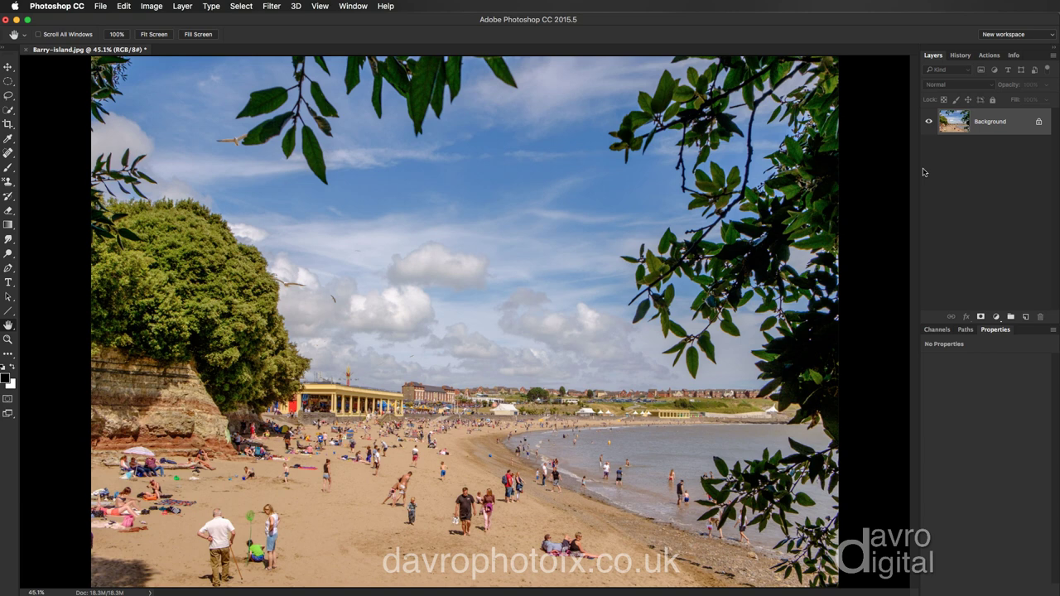
- Duplicate the Background layer of Barry-island.jpg as Layer 1 with Cmd+J
{"action": "key", "text": "super+j"}
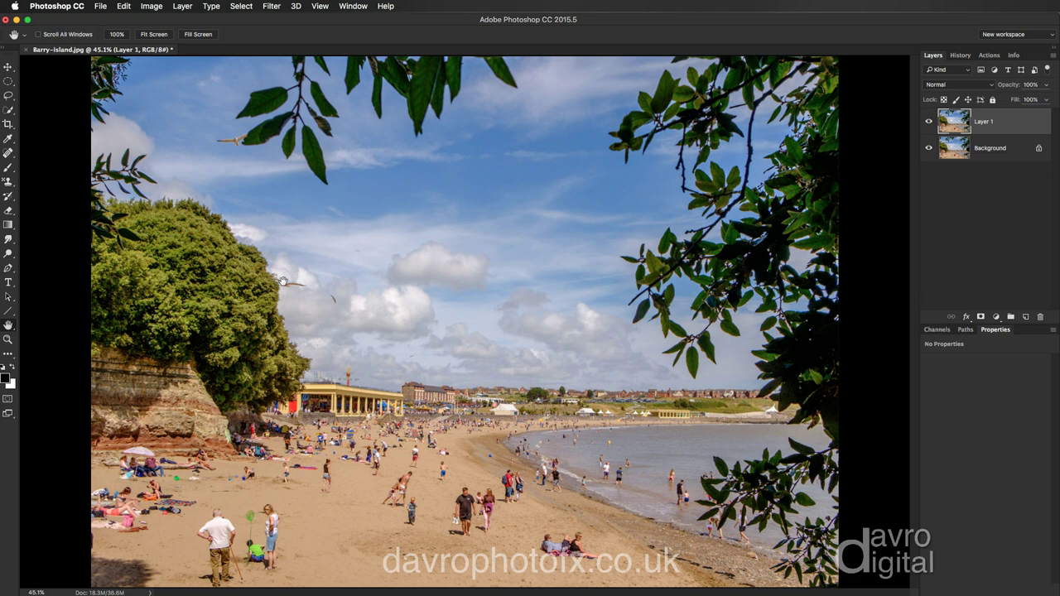
- Select the Patch Tool from the healing tools group and zoom in on the sky
{"action": "left_click", "coordinate": [10, 155]}
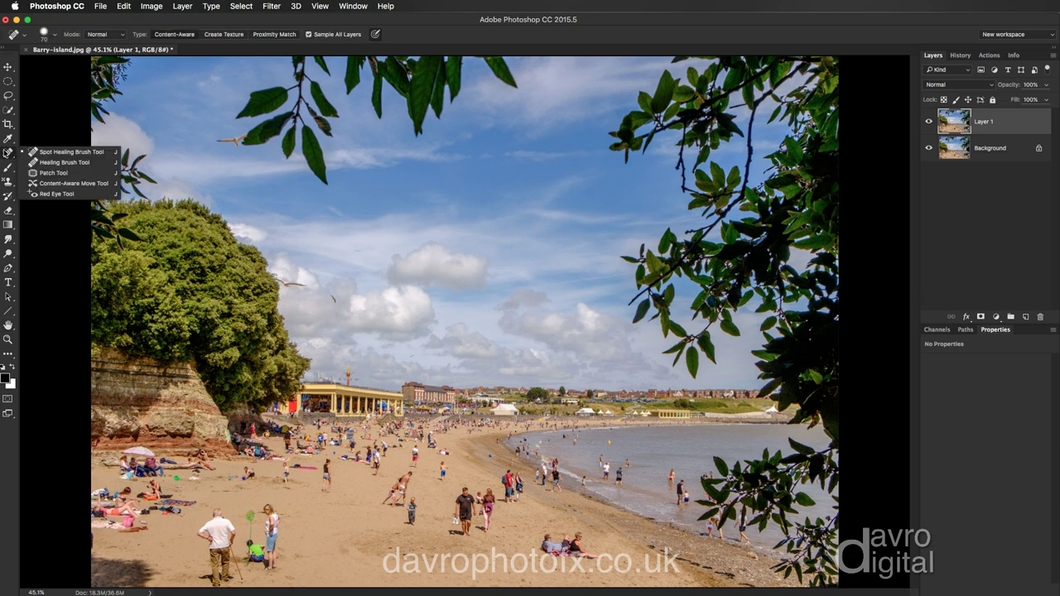
{"action": "left_click", "coordinate": [53, 174]}
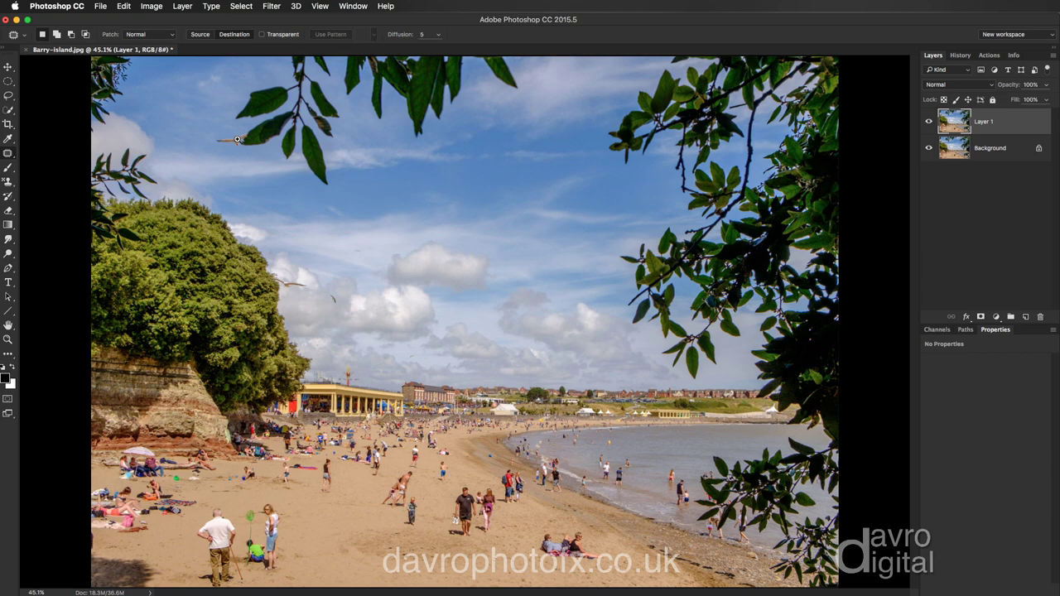
{"action": "scroll", "coordinate": [237, 139], "scroll_direction": "up", "scroll_amount": 2}
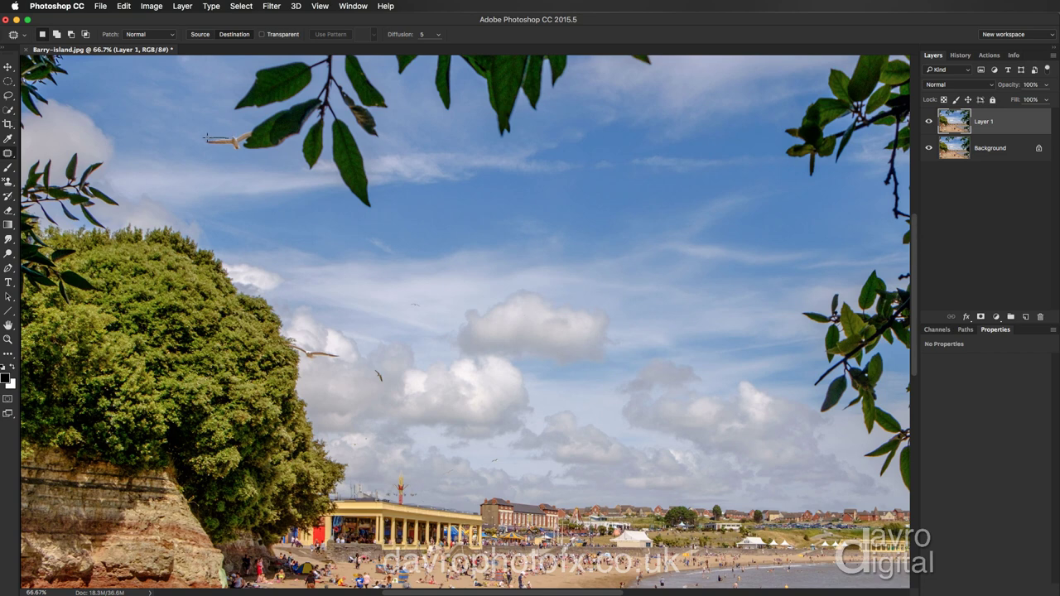
- Patch-copy two gulls, including one near the tree, to new spots across the sky
{"action": "left_click_drag", "start_coordinate": [203, 143], "coordinate": [212, 147]}
{"action": "left_click_drag", "start_coordinate": [224, 134], "coordinate": [226, 137]}
{"action": "left_click_drag", "start_coordinate": [234, 144], "coordinate": [747, 141]}
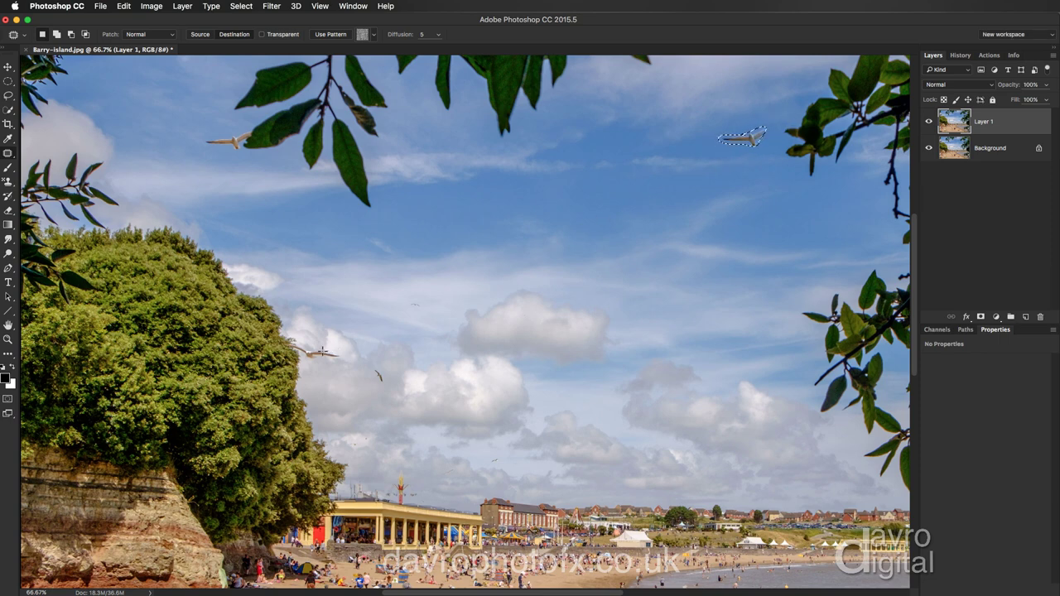
{"action": "key", "text": "super+d"}
{"action": "mouse_move", "coordinate": [285, 343]}
{"action": "left_mouse_down"}
{"action": "mouse_move", "coordinate": [338, 347]}
{"action": "mouse_move", "coordinate": [628, 300]}
{"action": "mouse_move", "coordinate": [690, 247]}
{"action": "left_mouse_up"}
{"action": "key", "text": "super+d"}
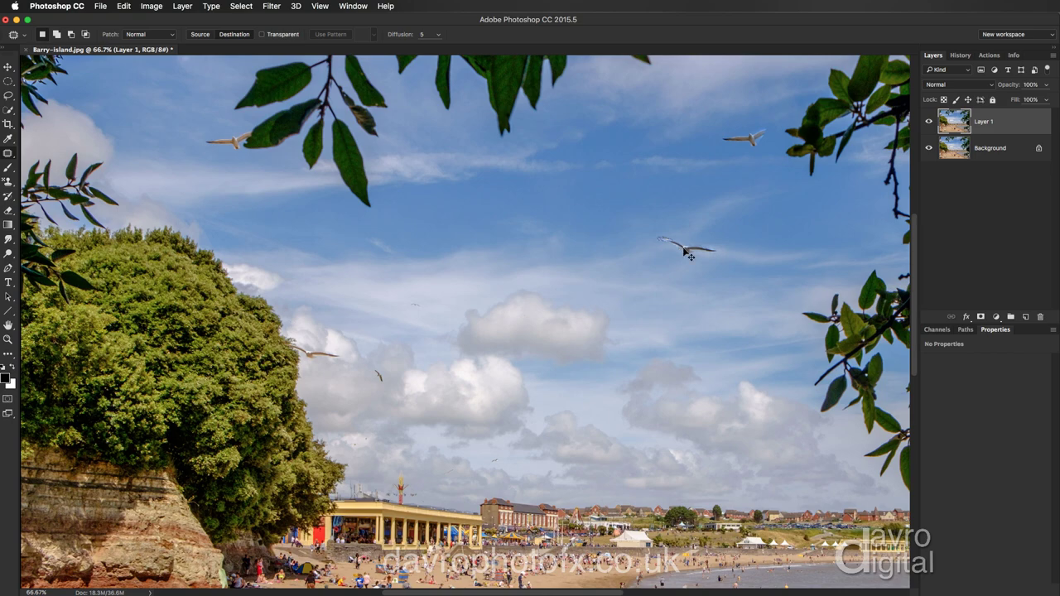
{"action": "key", "text": "super+0"}
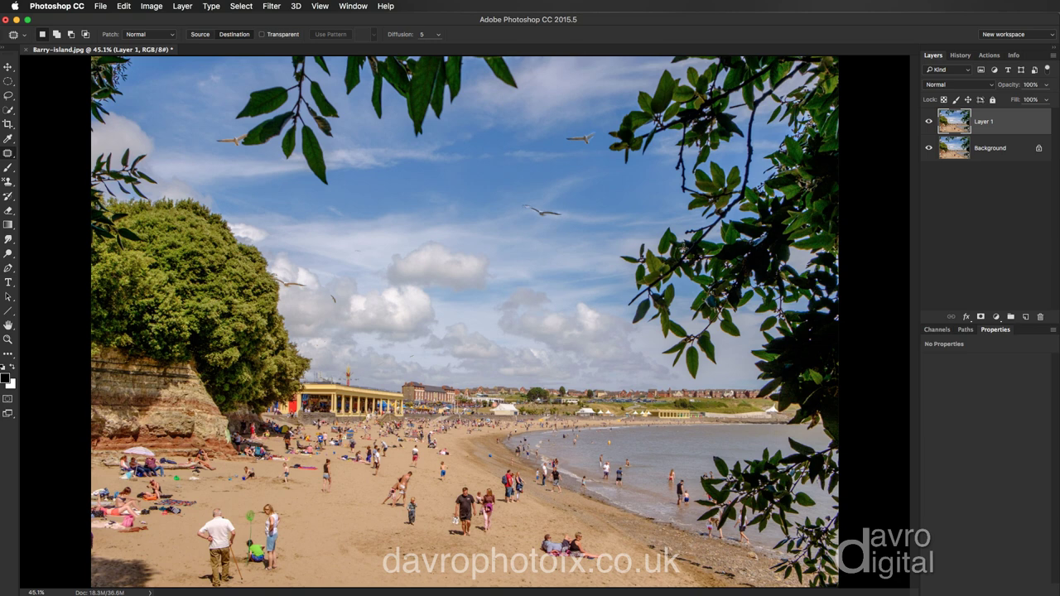
- Free Transform Layer 1, dragging its top handle up to 120.91% height, and commit
{"action": "left_click", "coordinate": [521, 273], "text": "alt"}
{"action": "left_click", "coordinate": [521, 272], "text": "alt"}
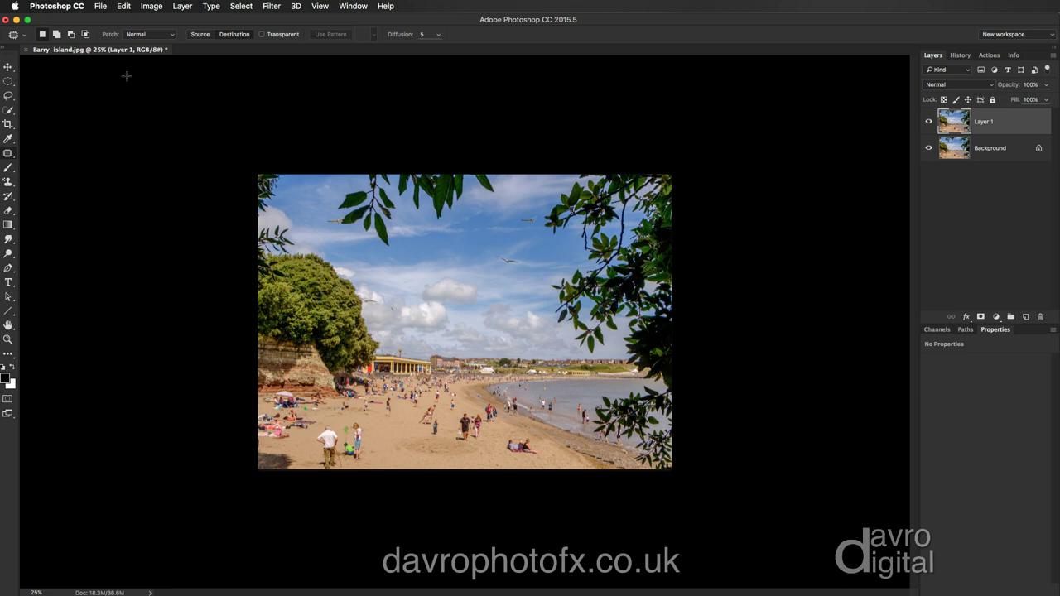
{"action": "left_click", "coordinate": [123, 7]}
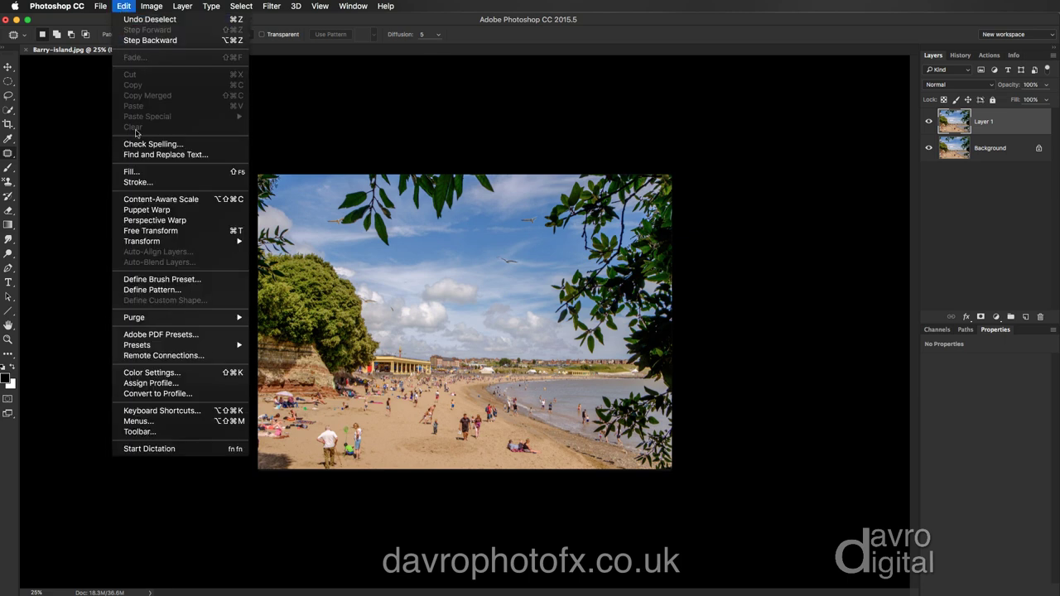
{"action": "left_click", "coordinate": [147, 231]}
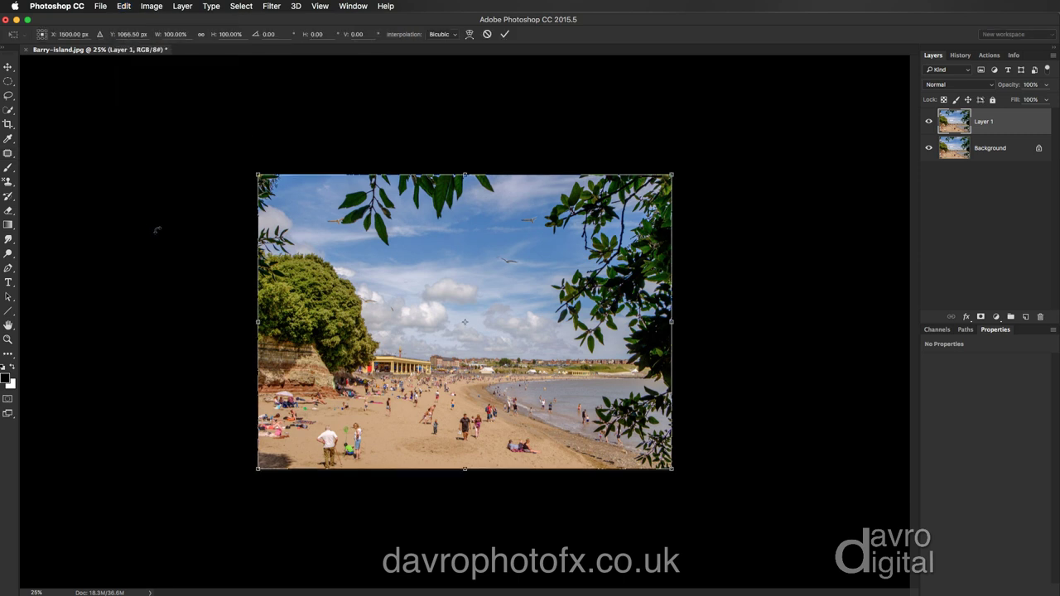
{"action": "left_click_drag", "start_coordinate": [465, 171], "coordinate": [465, 113]}
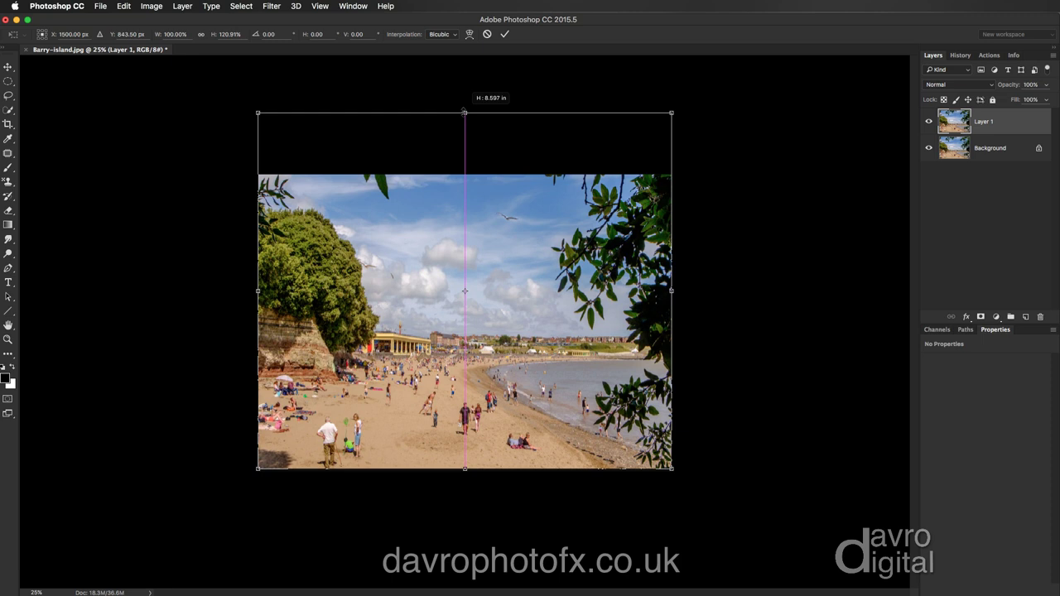
{"action": "left_click_drag", "start_coordinate": [465, 112], "coordinate": [465, 112]}
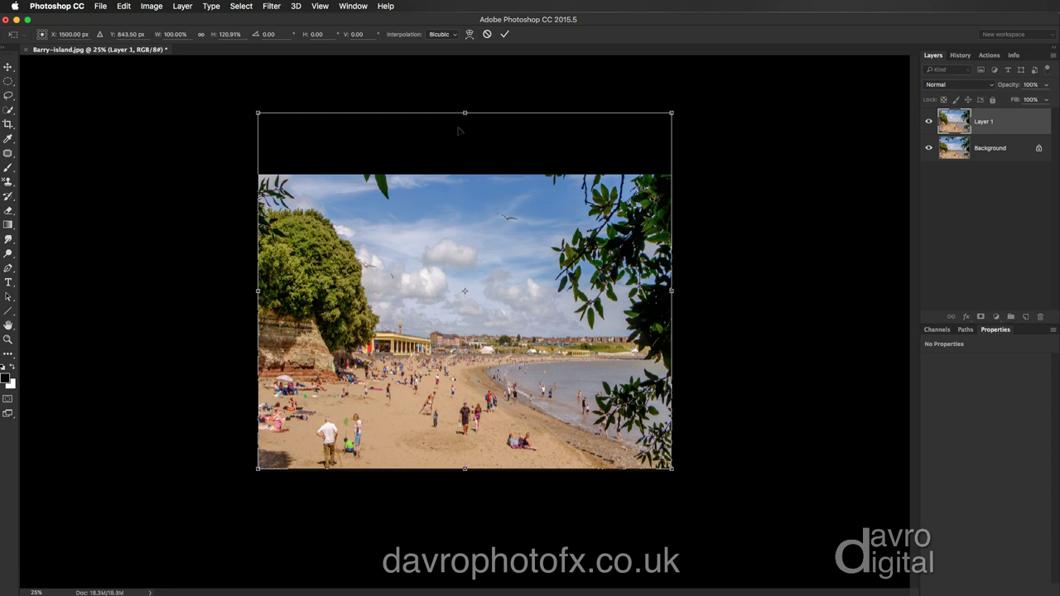
{"action": "key", "text": "Return"}
{"action": "key", "text": "j"}
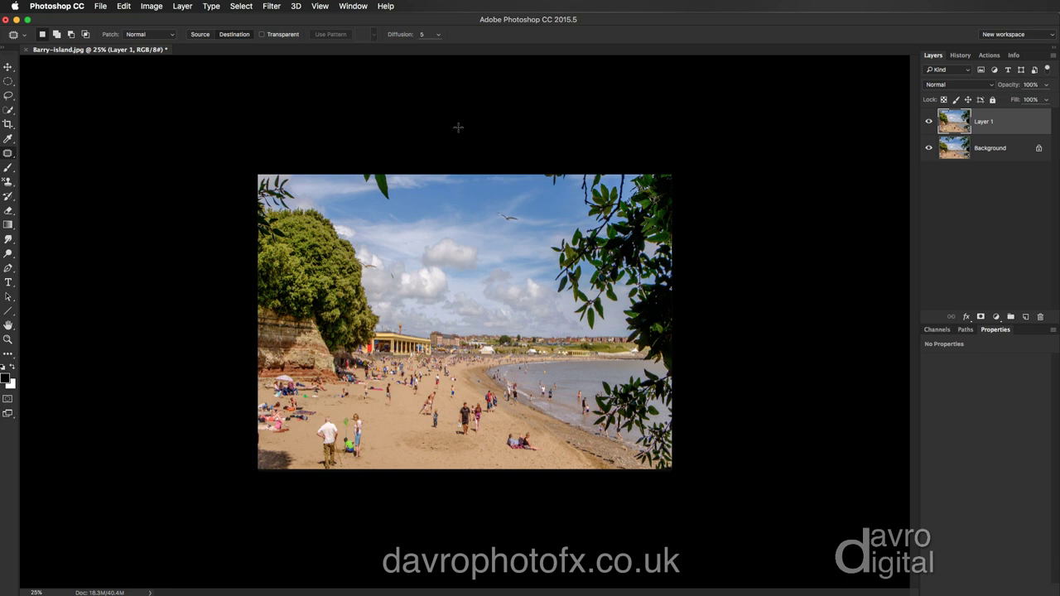
- Apply Image > Reveal All, then toggle Layer 1's visibility to check the Background
{"action": "left_click", "coordinate": [147, 8]}
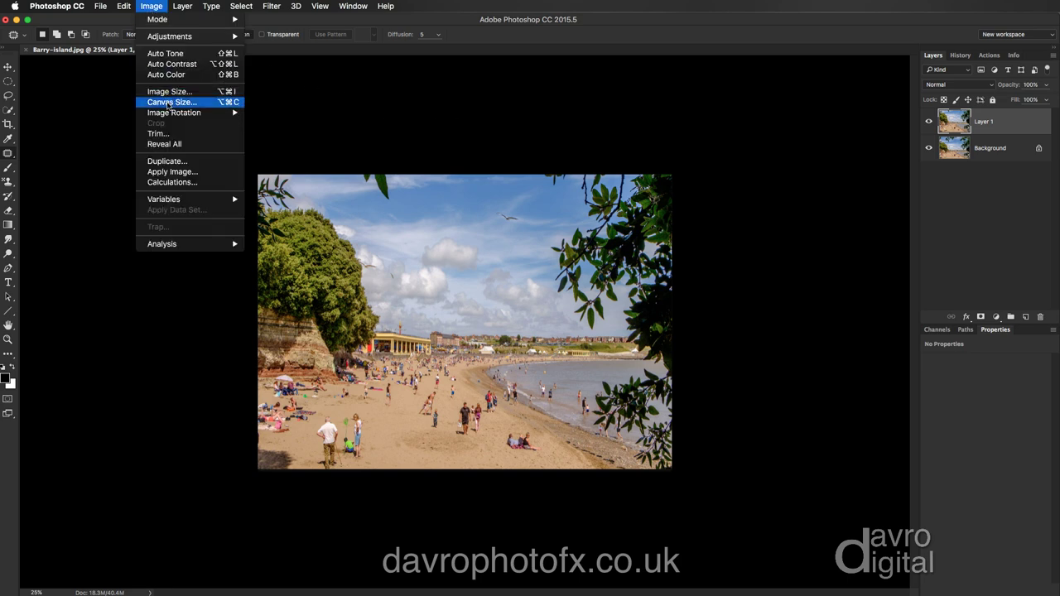
{"action": "left_click", "coordinate": [167, 142]}
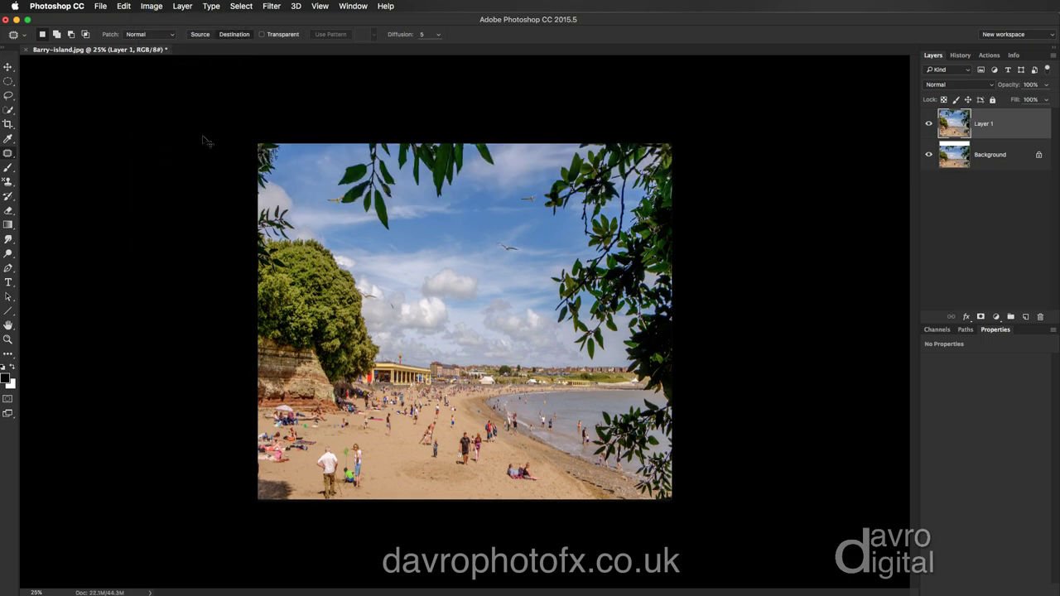
{"action": "scroll", "coordinate": [204, 139], "scroll_direction": "up", "scroll_amount": 2}
{"action": "left_click", "coordinate": [928, 124]}
{"action": "left_click", "coordinate": [928, 123]}
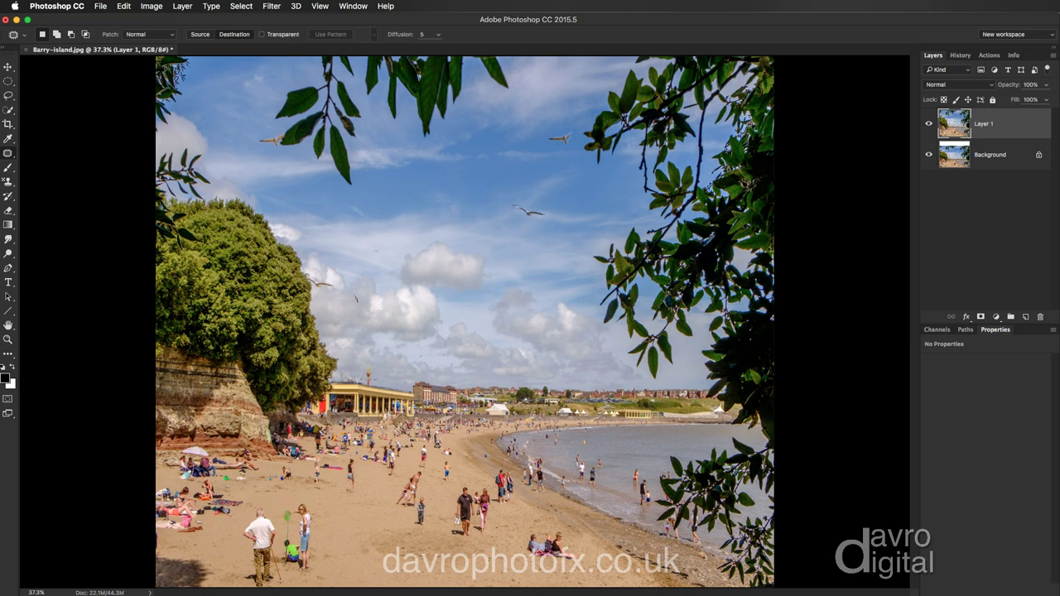
- Convert Layer 1 to a Smart Object from its layer context menu
{"action": "right_click", "coordinate": [978, 130]}
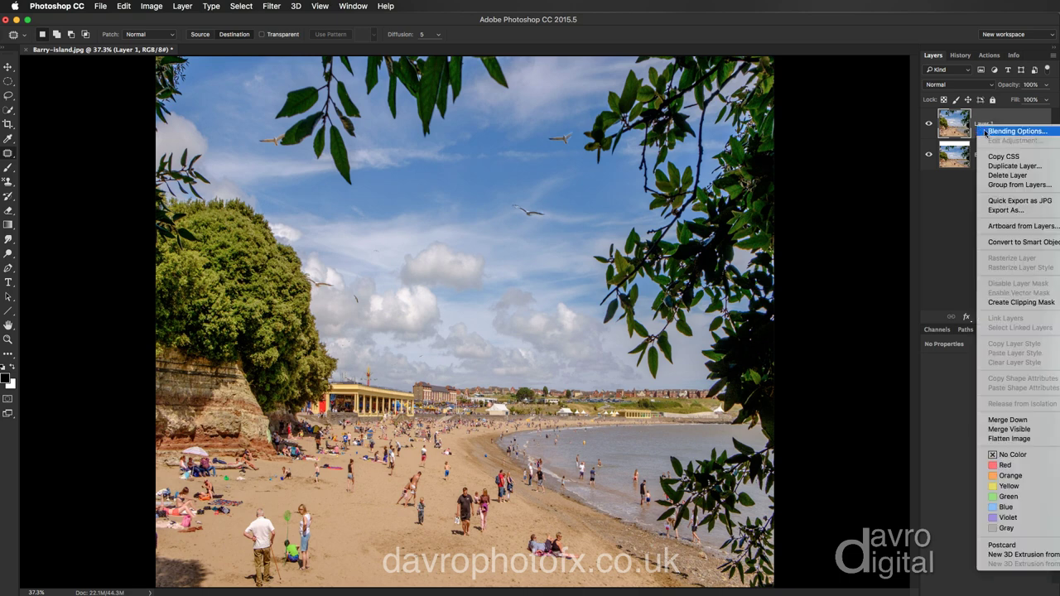
{"action": "left_click", "coordinate": [1004, 242]}
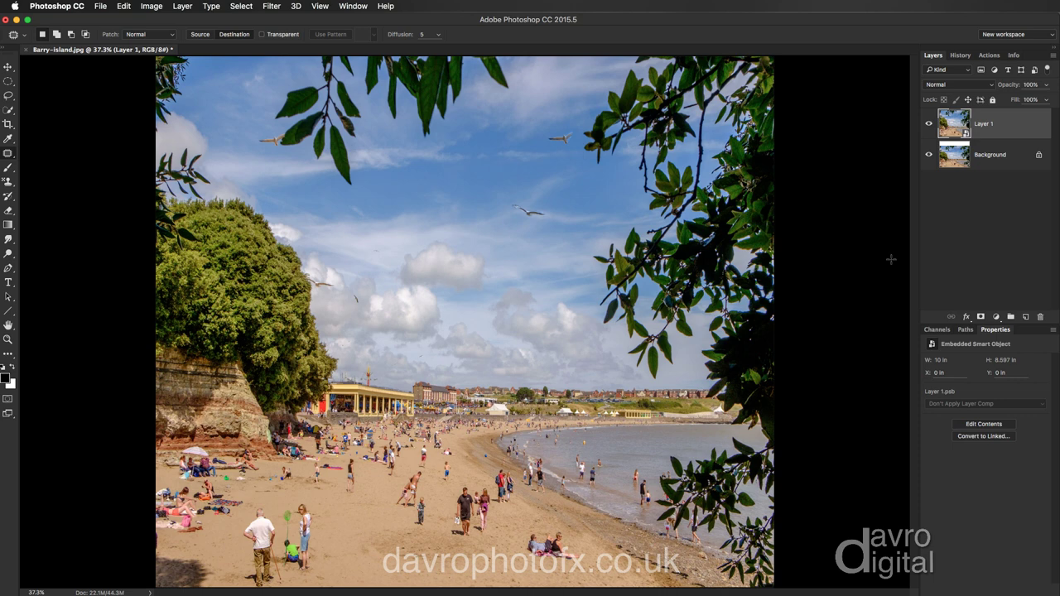
{"action": "left_click", "coordinate": [271, 7]}
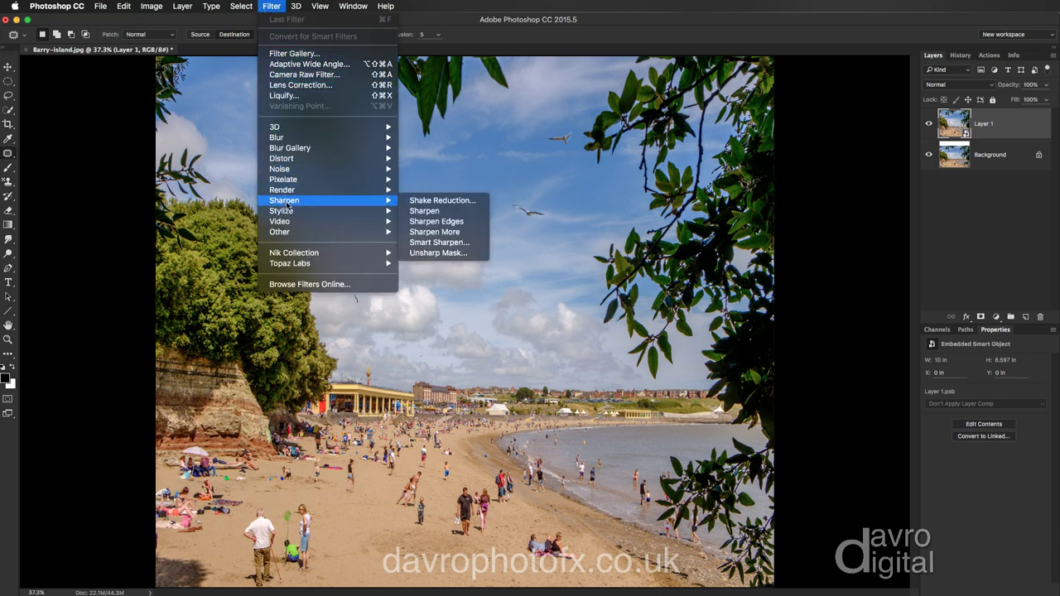
- Preview Filter > Stylize > Oil Paint at 100%, panning down to the beach strokes
{"action": "mouse_move", "coordinate": [323, 214]}
{"action": "left_click", "coordinate": [439, 253]}
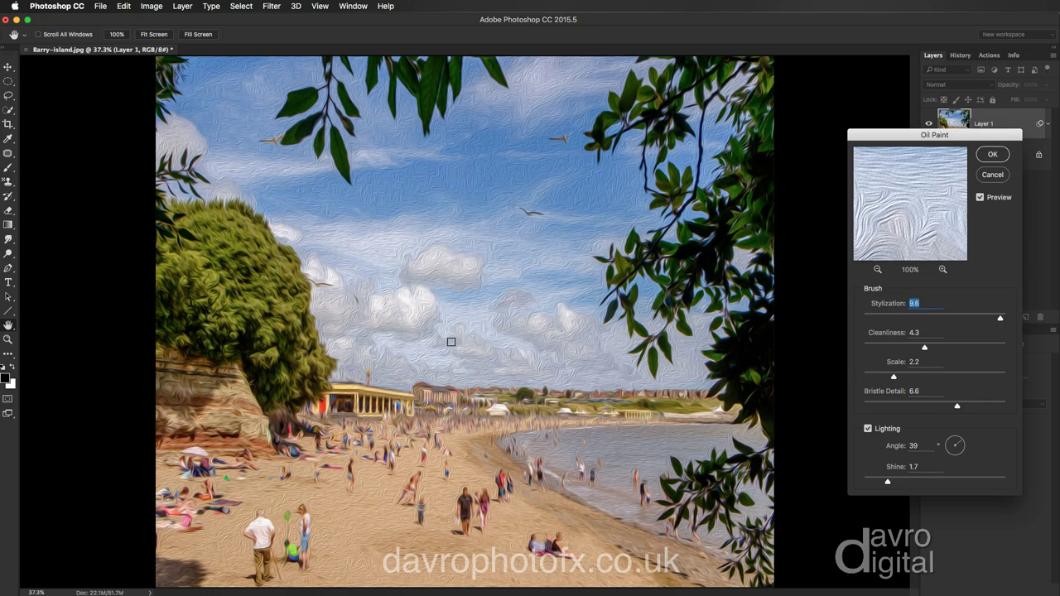
{"action": "key", "text": "super+1"}
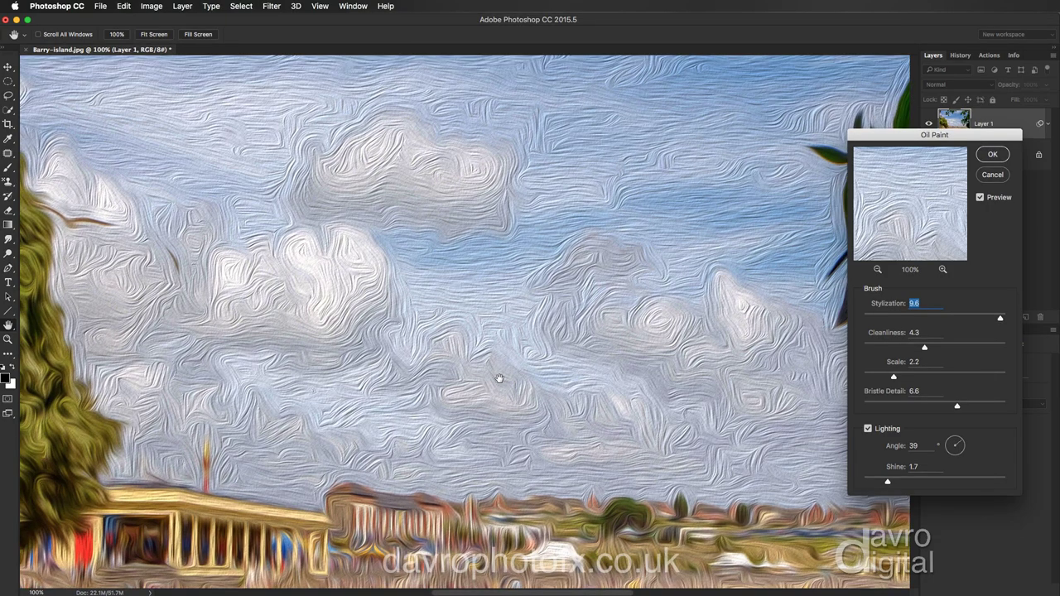
{"action": "left_click_drag", "start_coordinate": [497, 380], "coordinate": [442, 145]}
{"action": "scroll", "coordinate": [442, 145], "scroll_direction": "down", "scroll_amount": 5}
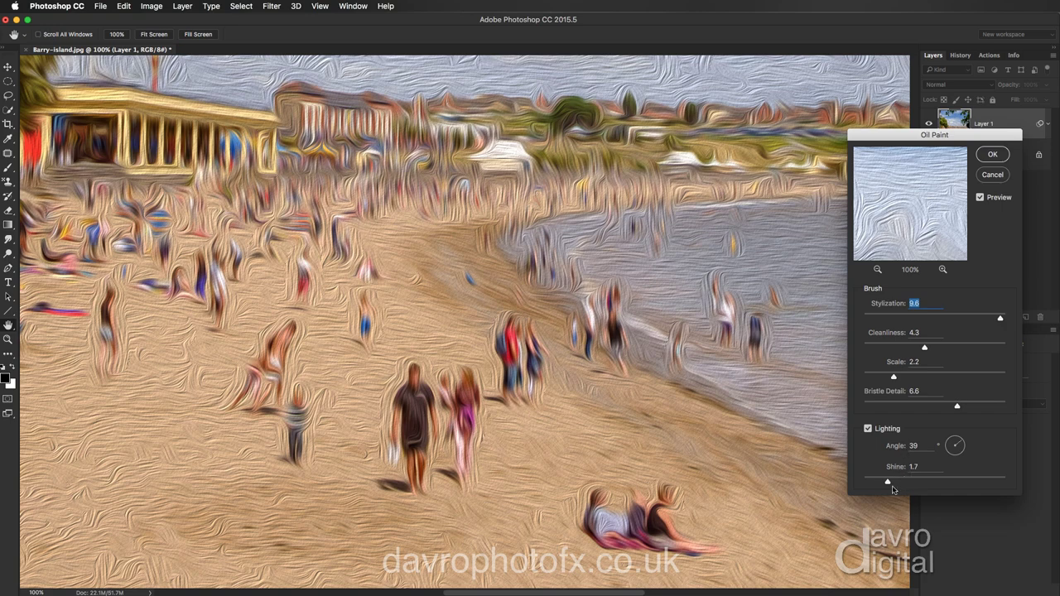
- Adjust Shine and re-enable Lighting (Angle 39, Shine 1.7), then OK the Oil Paint filter
{"action": "left_click", "coordinate": [950, 482]}
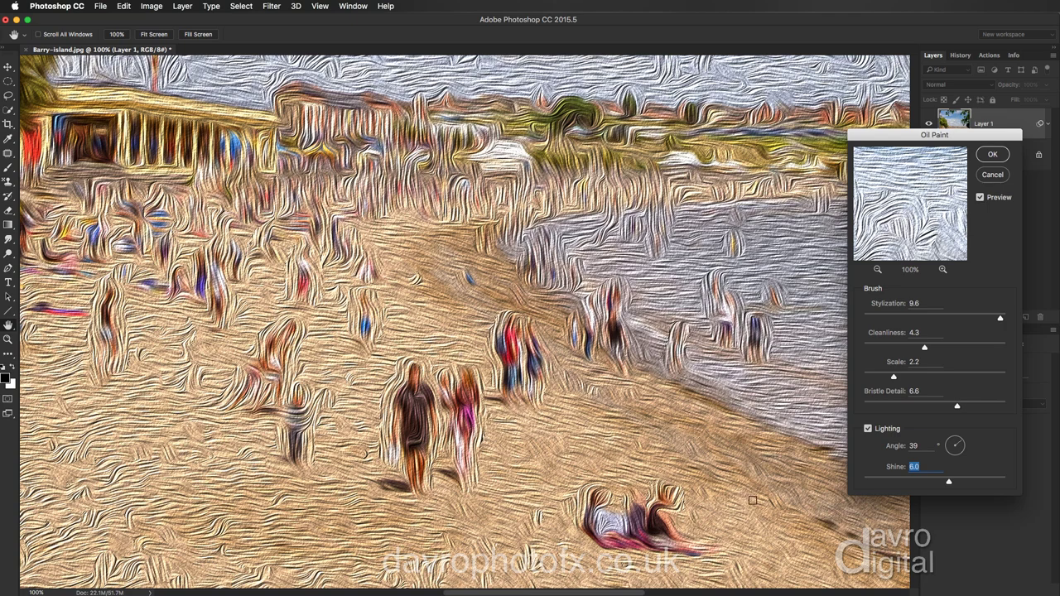
{"action": "left_click", "coordinate": [949, 482]}
{"action": "left_click_drag", "start_coordinate": [948, 483], "coordinate": [888, 485]}
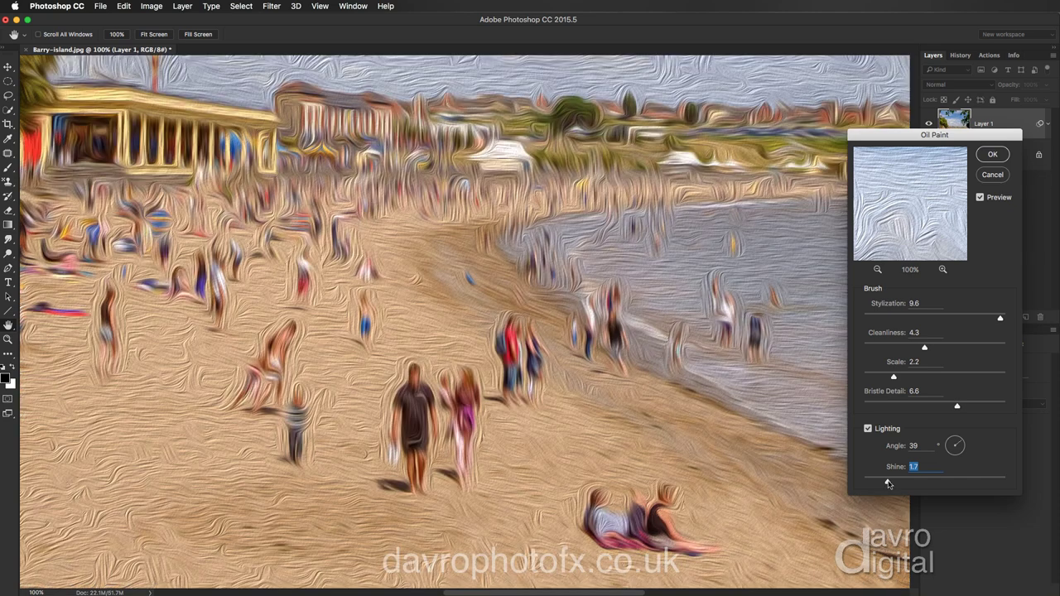
{"action": "left_click", "coordinate": [868, 428]}
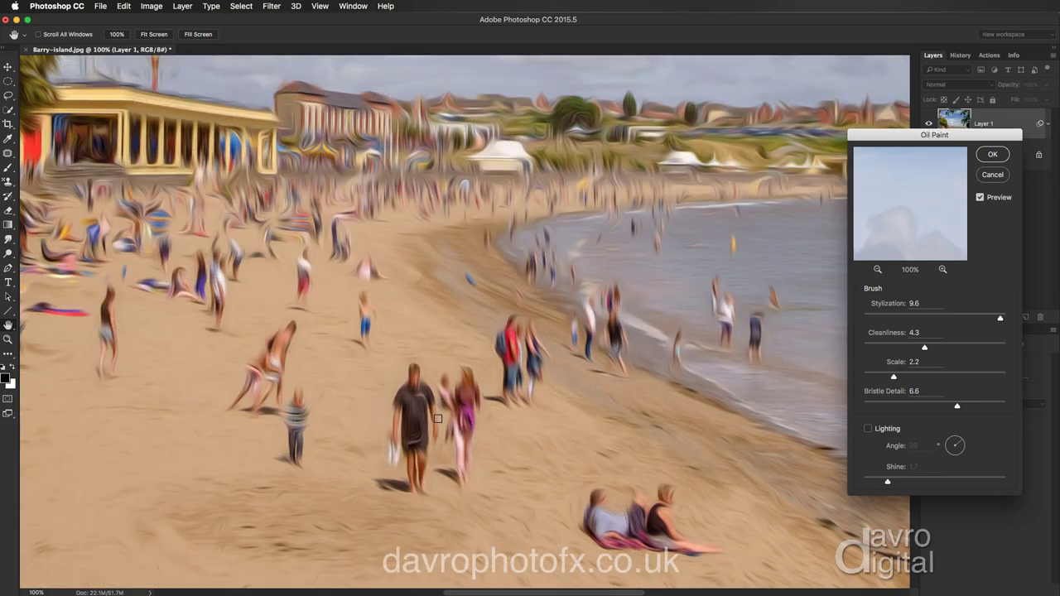
{"action": "left_click", "coordinate": [868, 429]}
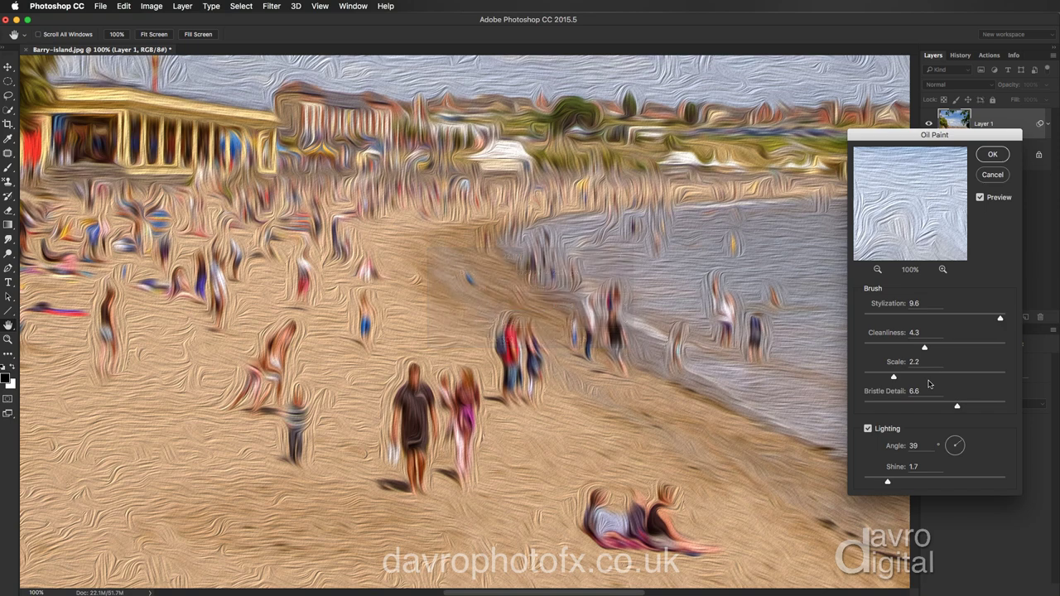
{"action": "left_click", "coordinate": [991, 155]}
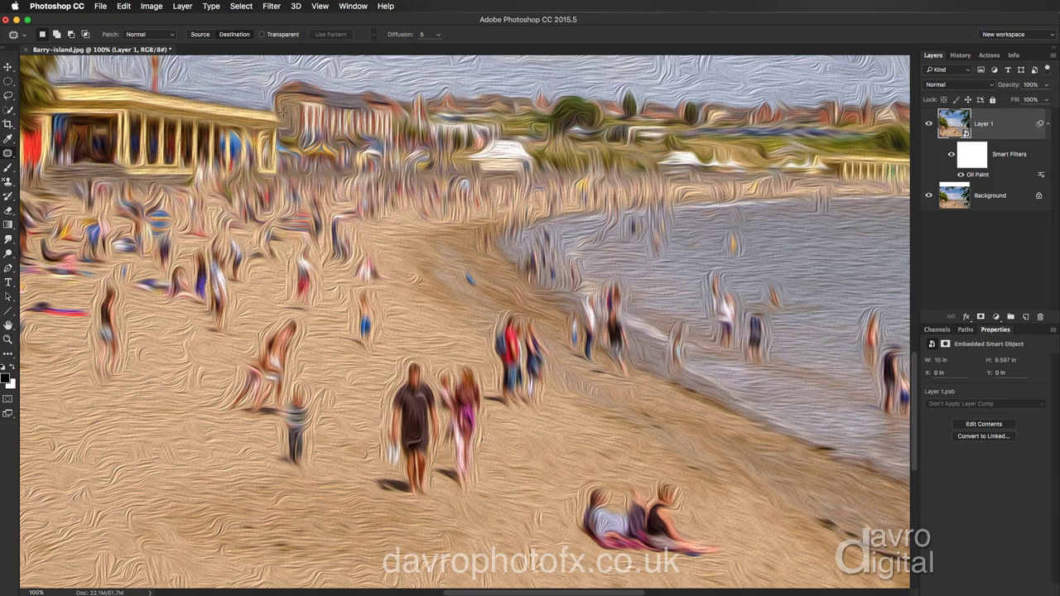
- Open the Filter Gallery on Layer 1 and set its preview zoom to 50%
{"action": "left_click", "coordinate": [270, 6]}
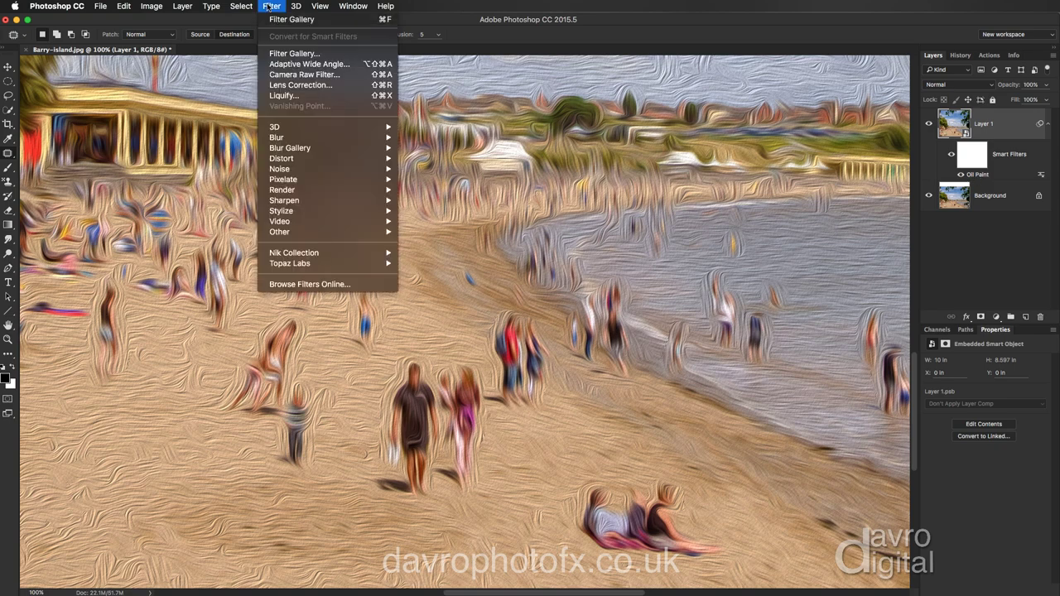
{"action": "left_click", "coordinate": [274, 53]}
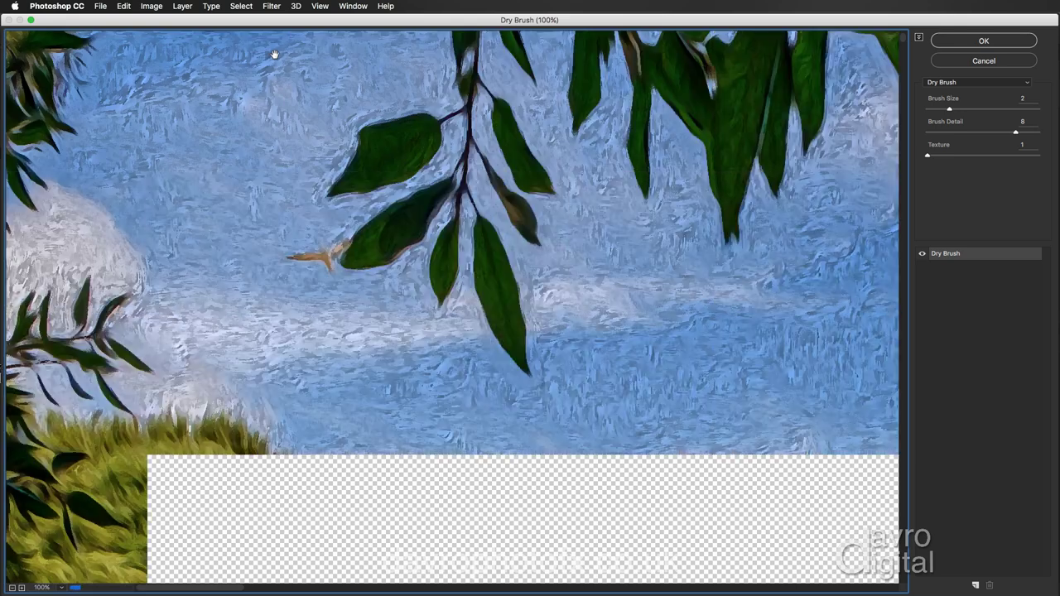
{"action": "right_click", "coordinate": [426, 207]}
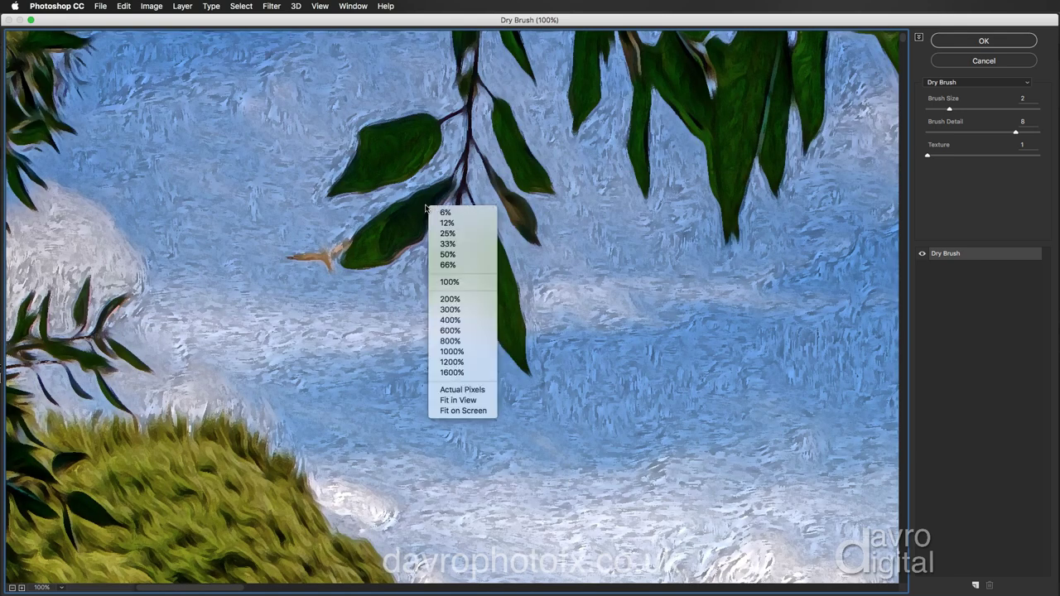
{"action": "left_click", "coordinate": [461, 259]}
{"action": "left_click_drag", "start_coordinate": [469, 325], "coordinate": [460, 231]}
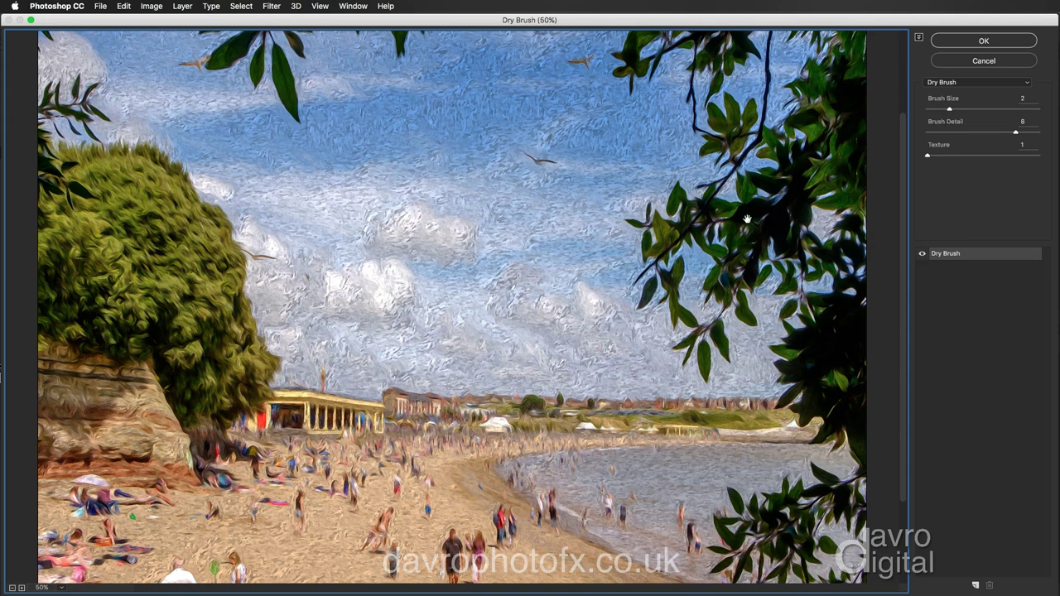
{"action": "left_click", "coordinate": [963, 83]}
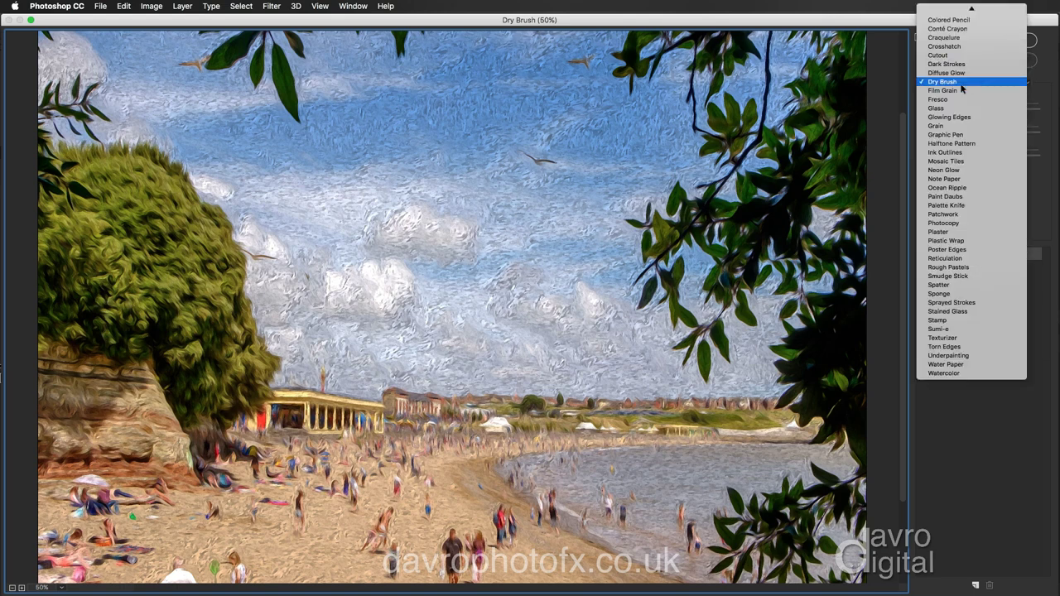
- Switch the effect to Sprayed Strokes, view at 100%, and add a second effect layer
{"action": "left_click", "coordinate": [965, 303]}
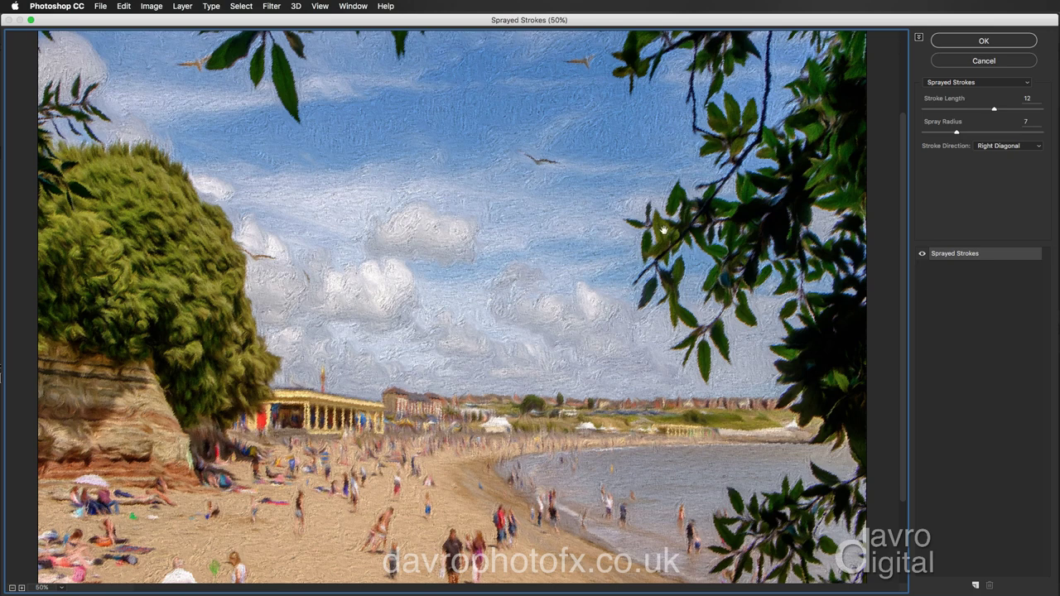
{"action": "left_click_drag", "start_coordinate": [460, 423], "coordinate": [423, 283]}
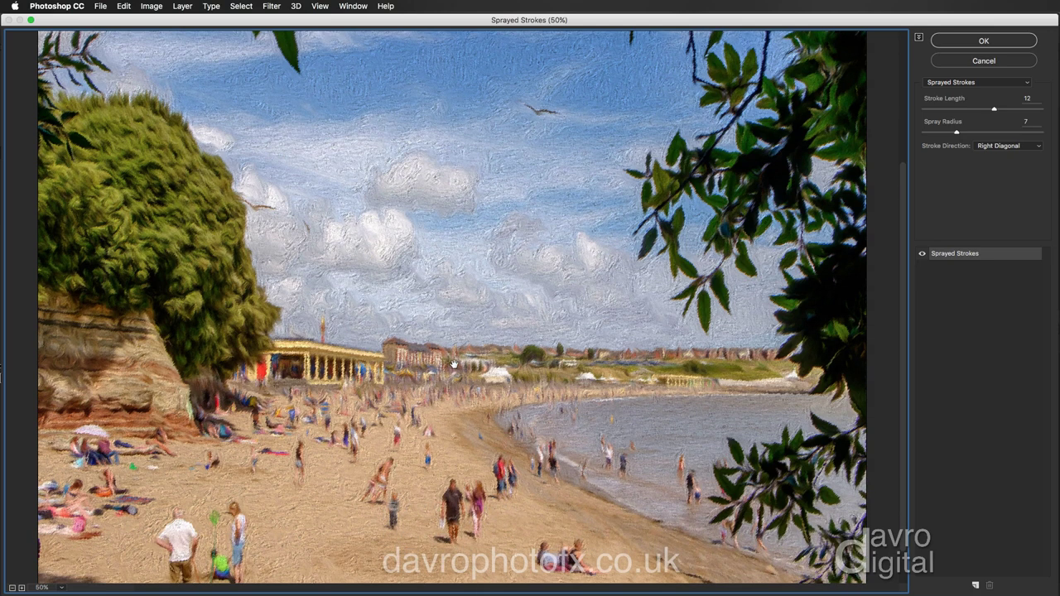
{"action": "right_click", "coordinate": [444, 237]}
{"action": "left_click", "coordinate": [472, 314]}
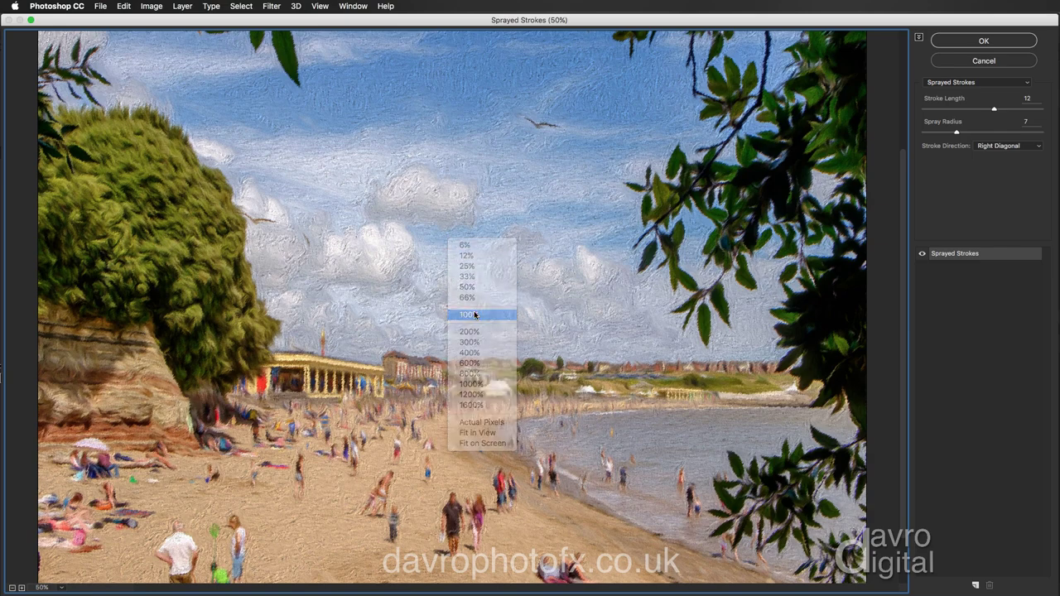
{"action": "left_click_drag", "start_coordinate": [507, 390], "coordinate": [499, 205]}
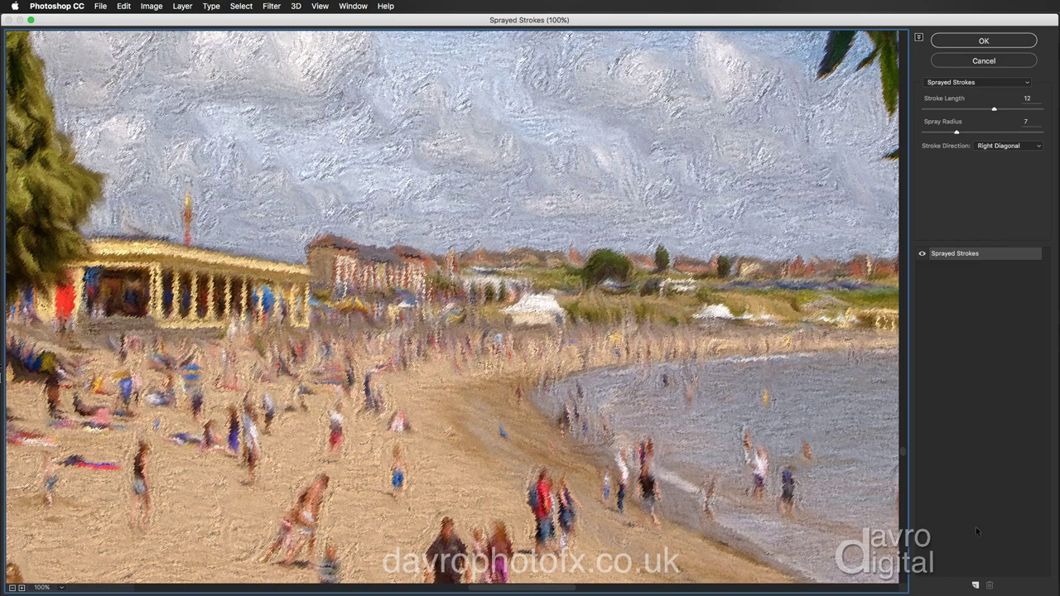
{"action": "left_click", "coordinate": [976, 585]}
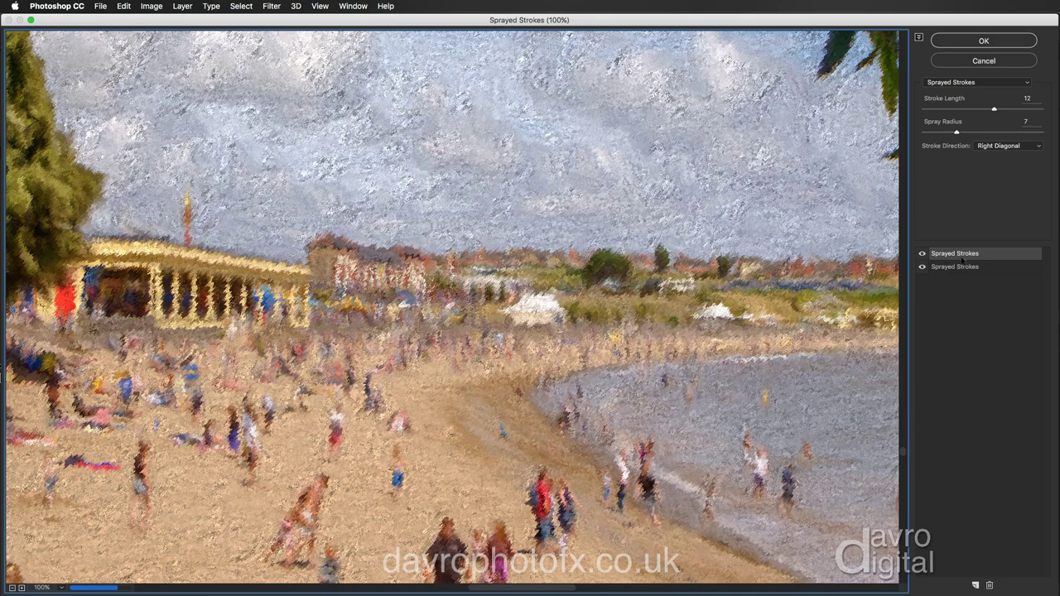
{"action": "left_click", "coordinate": [964, 83]}
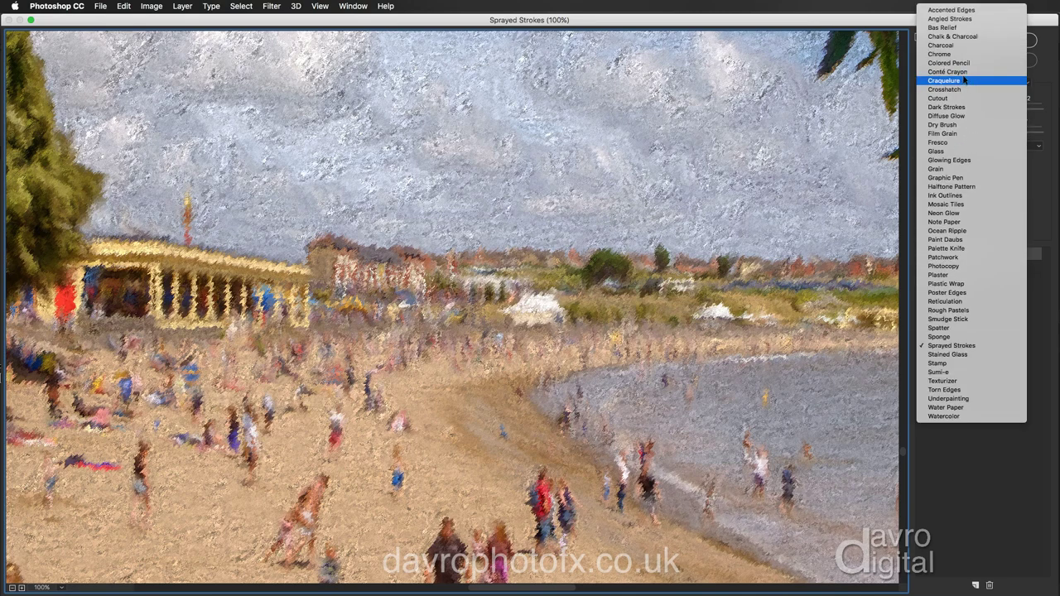
- Switch the new effect to Accented Edges and raise its Edge Brightness to 38
{"action": "left_click", "coordinate": [952, 10]}
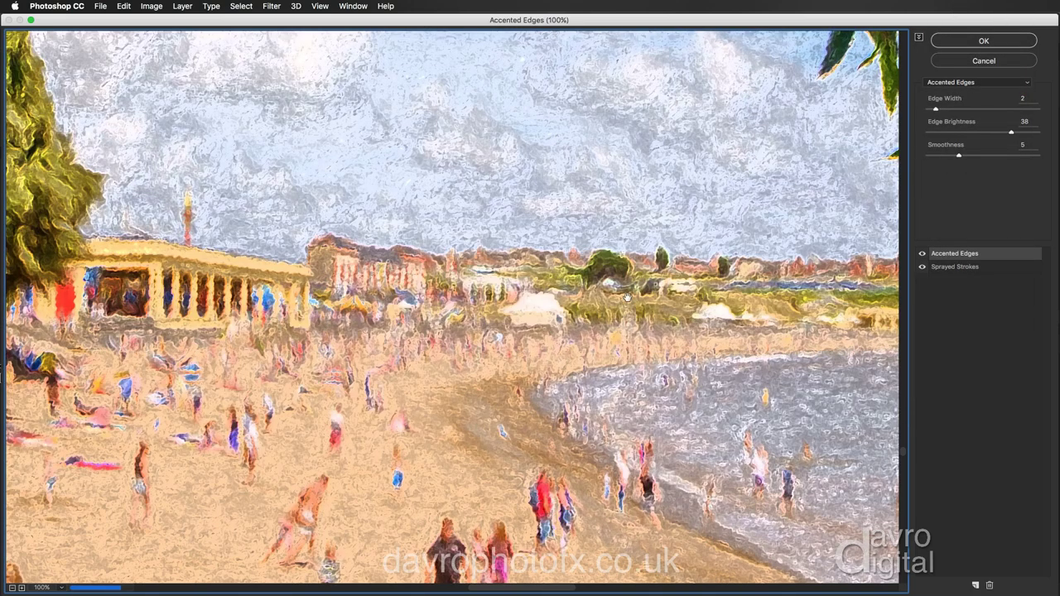
{"action": "left_click_drag", "start_coordinate": [517, 388], "coordinate": [556, 269]}
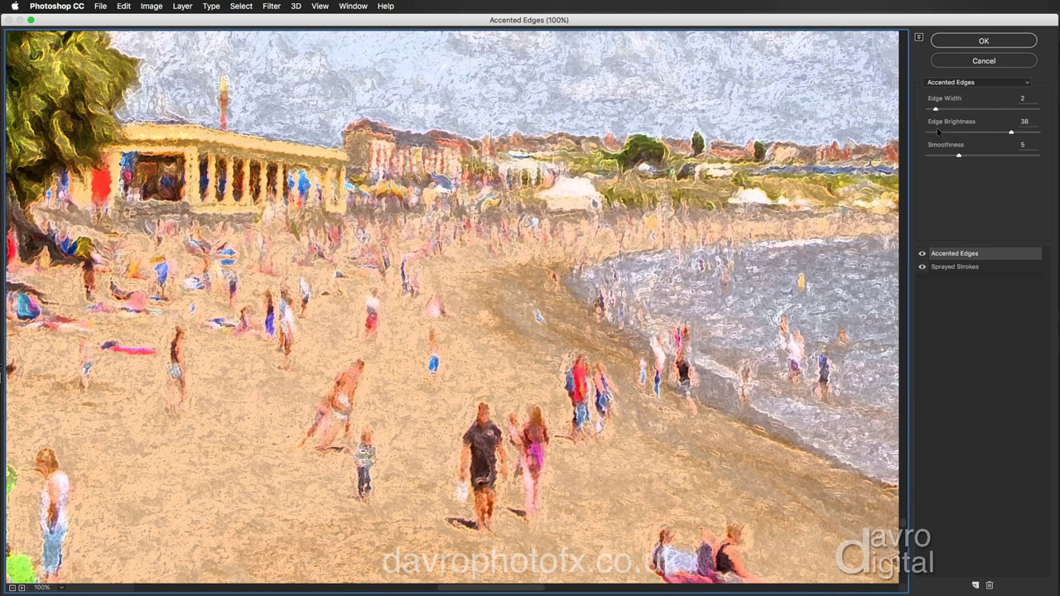
{"action": "mouse_move", "coordinate": [1012, 132]}
{"action": "left_mouse_down"}
{"action": "mouse_move", "coordinate": [978, 134]}
{"action": "mouse_move", "coordinate": [1012, 135]}
{"action": "left_mouse_up"}
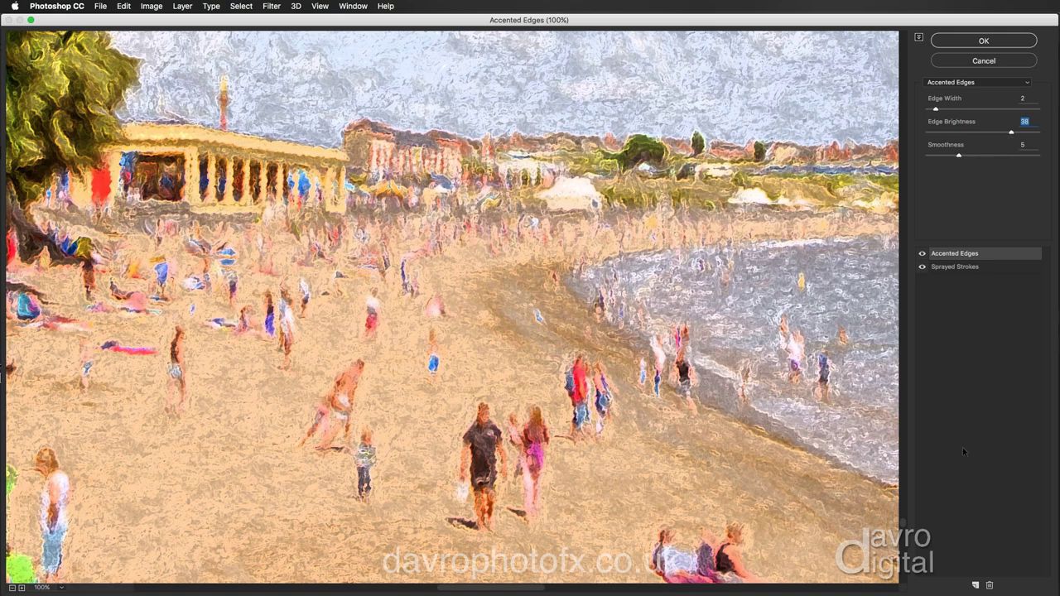
- Add a third effect layer as Texturizer with the Sandstone texture
{"action": "left_click", "coordinate": [975, 586]}
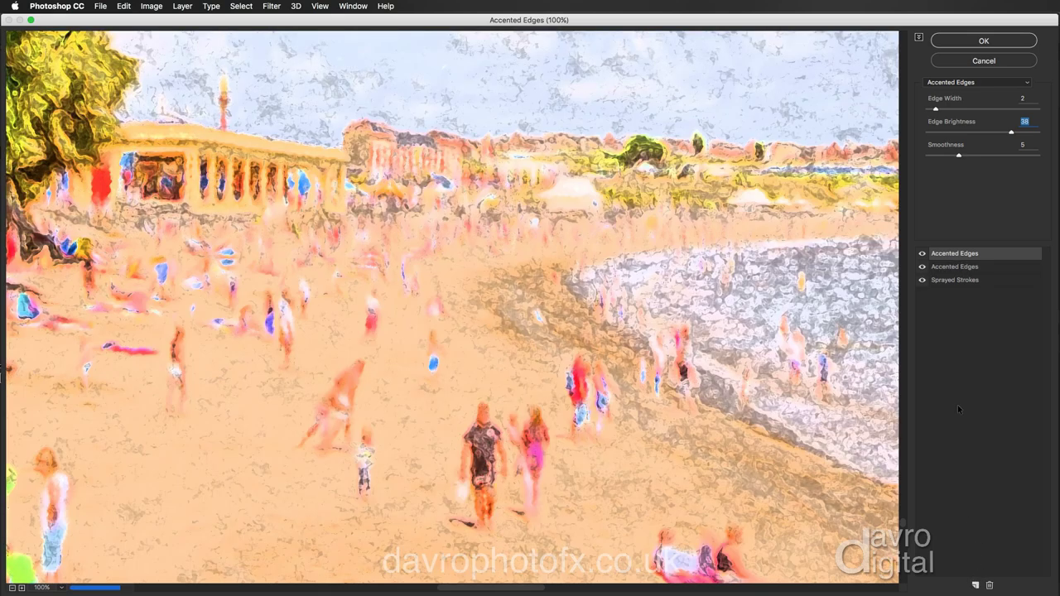
{"action": "left_click", "coordinate": [965, 83]}
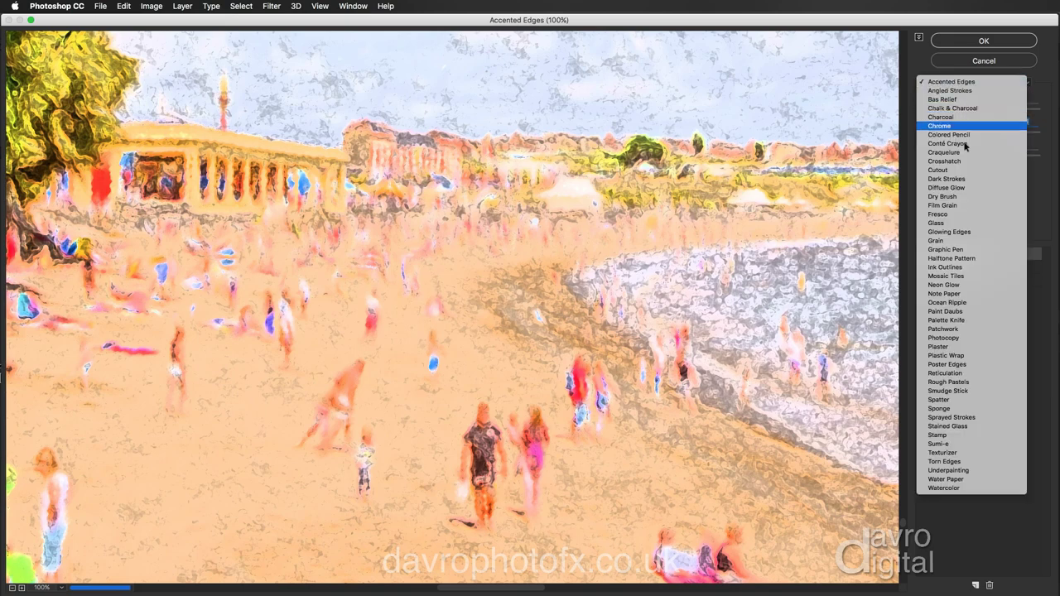
{"action": "left_click", "coordinate": [975, 453]}
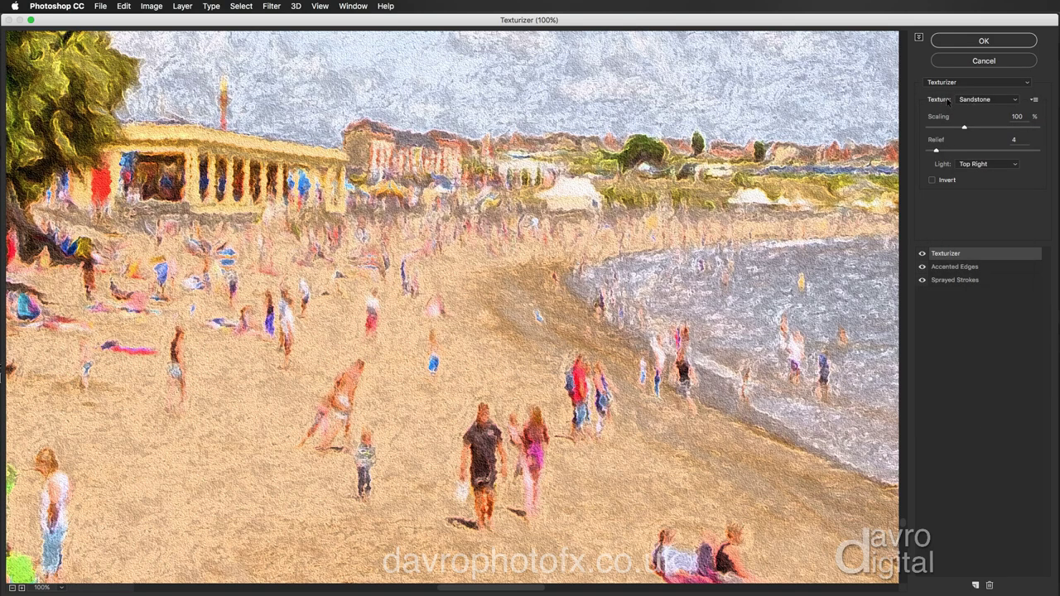
{"action": "left_click", "coordinate": [969, 101]}
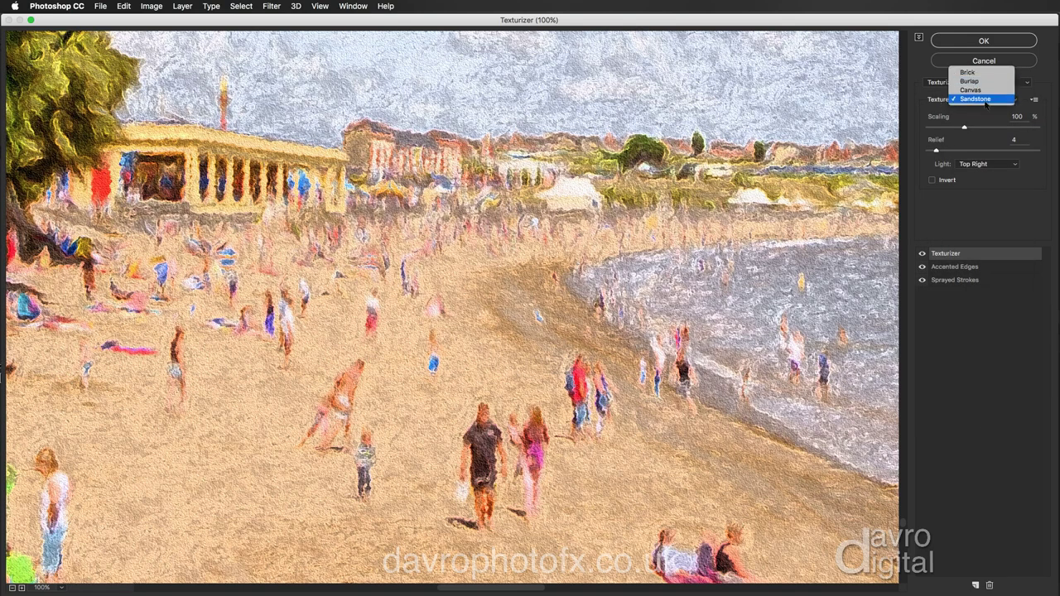
{"action": "left_click", "coordinate": [983, 100]}
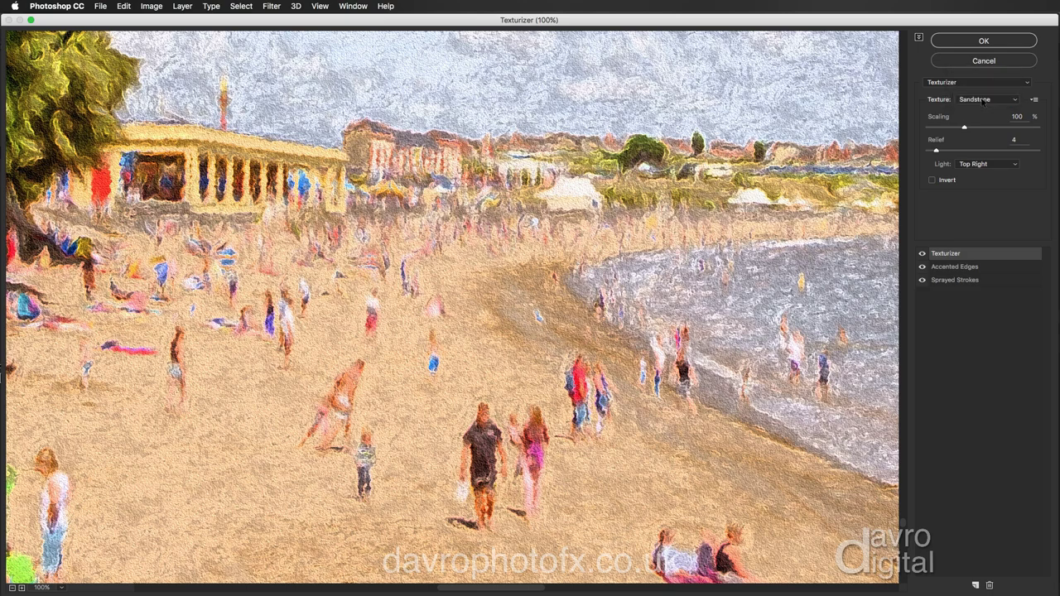
- Keep Sandstone, inspect the texture in the preview, and apply the Filter Gallery
{"action": "left_click", "coordinate": [983, 100]}
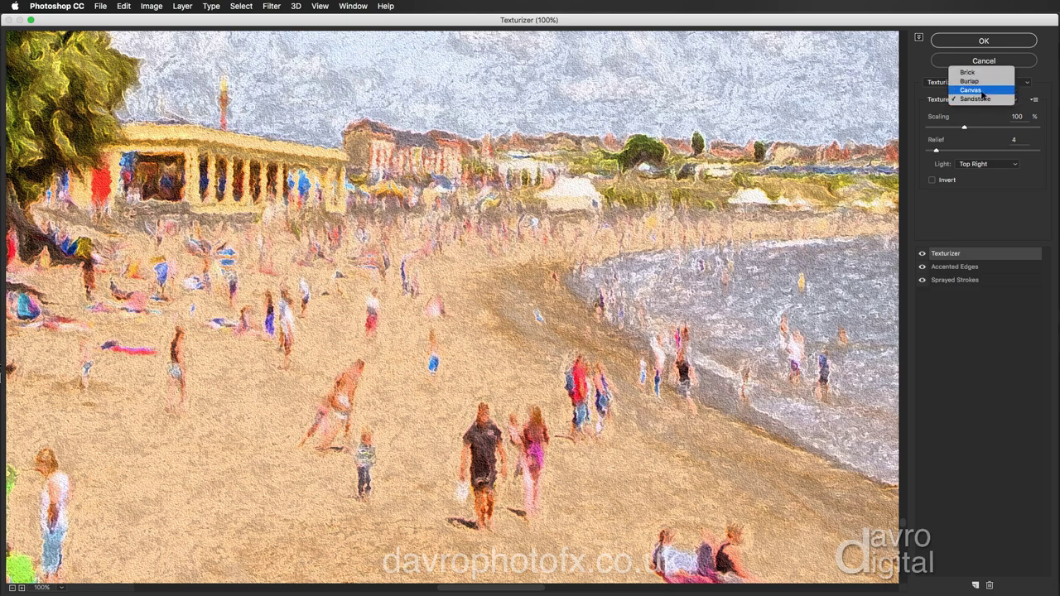
{"action": "left_click", "coordinate": [987, 105]}
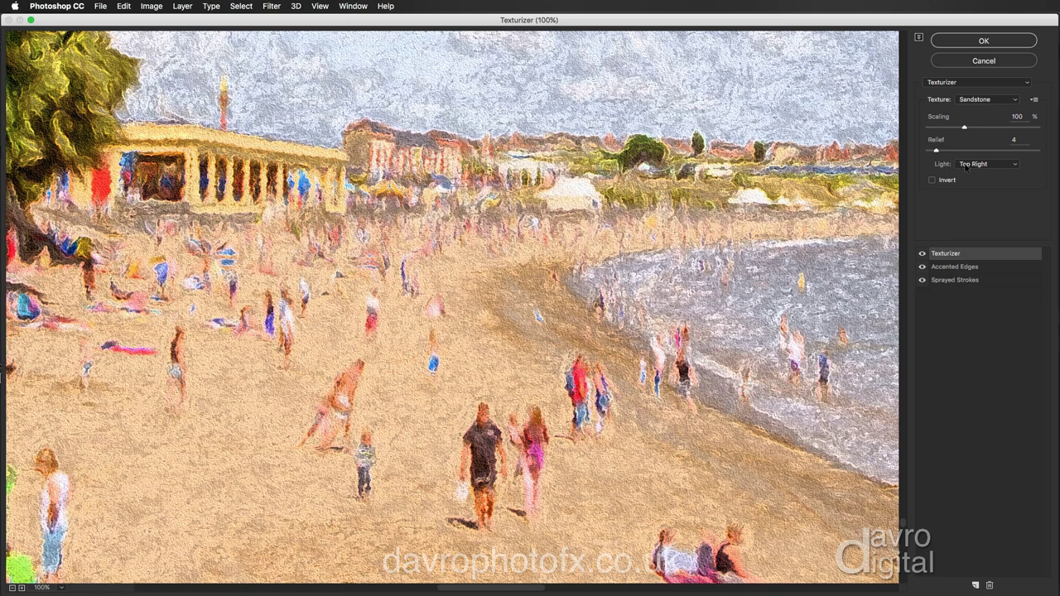
{"action": "left_click_drag", "start_coordinate": [459, 390], "coordinate": [602, 314]}
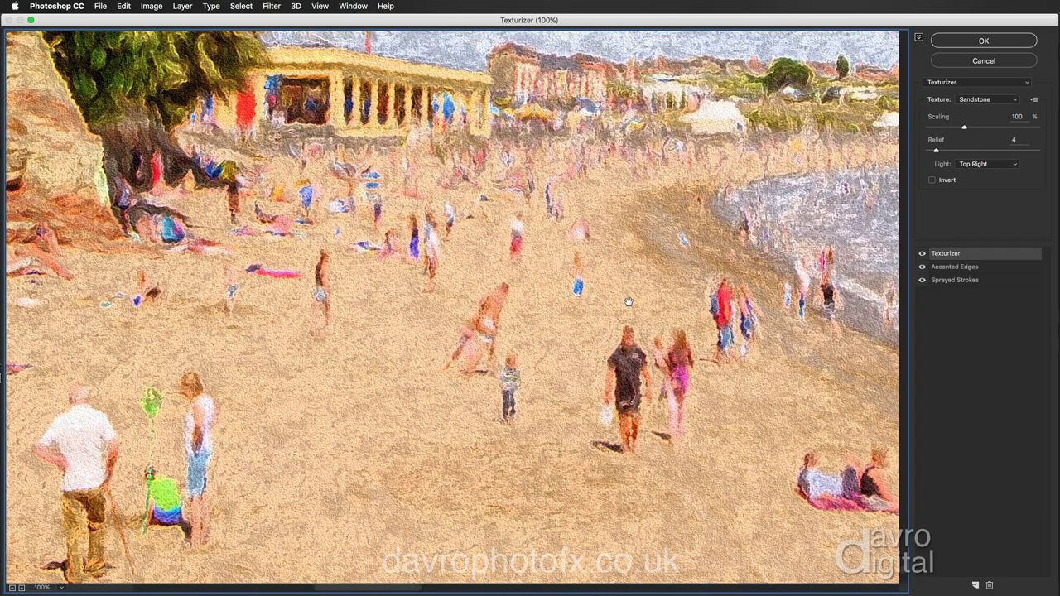
{"action": "left_click_drag", "start_coordinate": [632, 273], "coordinate": [597, 303]}
{"action": "left_click", "coordinate": [984, 40]}
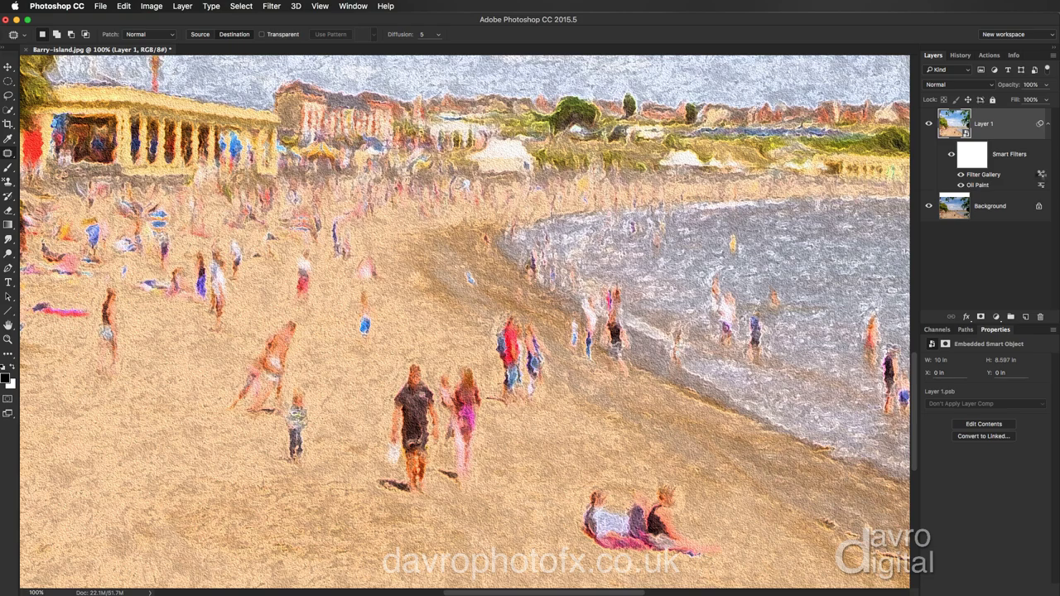
- Lower the Filter Gallery smart filter's blending opacity to 48% in Normal mode
{"action": "double_click", "coordinate": [1041, 175]}
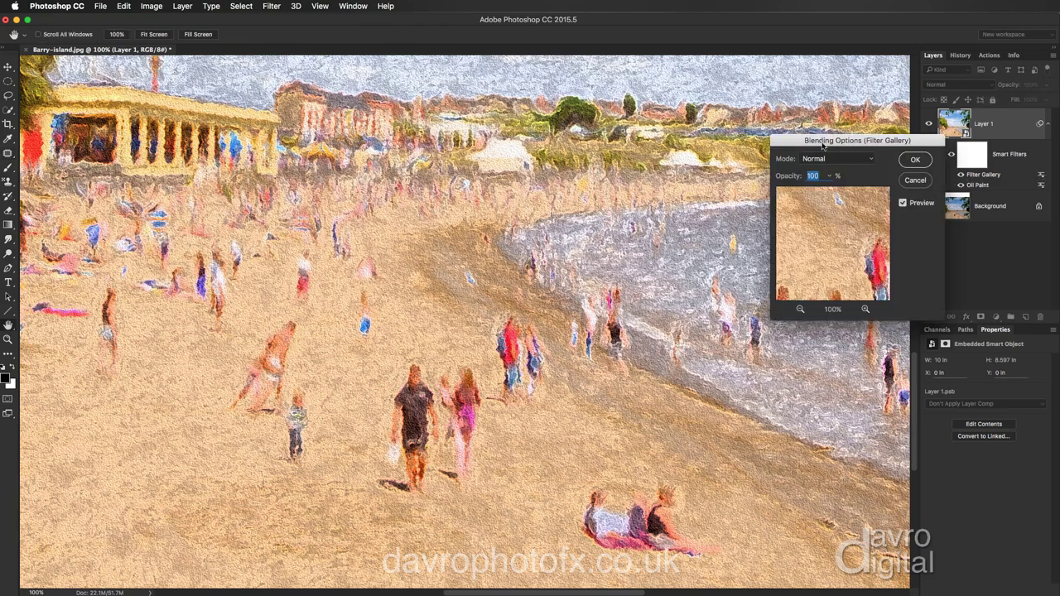
{"action": "key", "text": "Down"}
{"action": "key", "text": "Down"}
{"action": "key", "text": "Down"}
{"action": "left_click", "coordinate": [828, 176]}
{"action": "left_click_drag", "start_coordinate": [826, 191], "coordinate": [810, 192]}
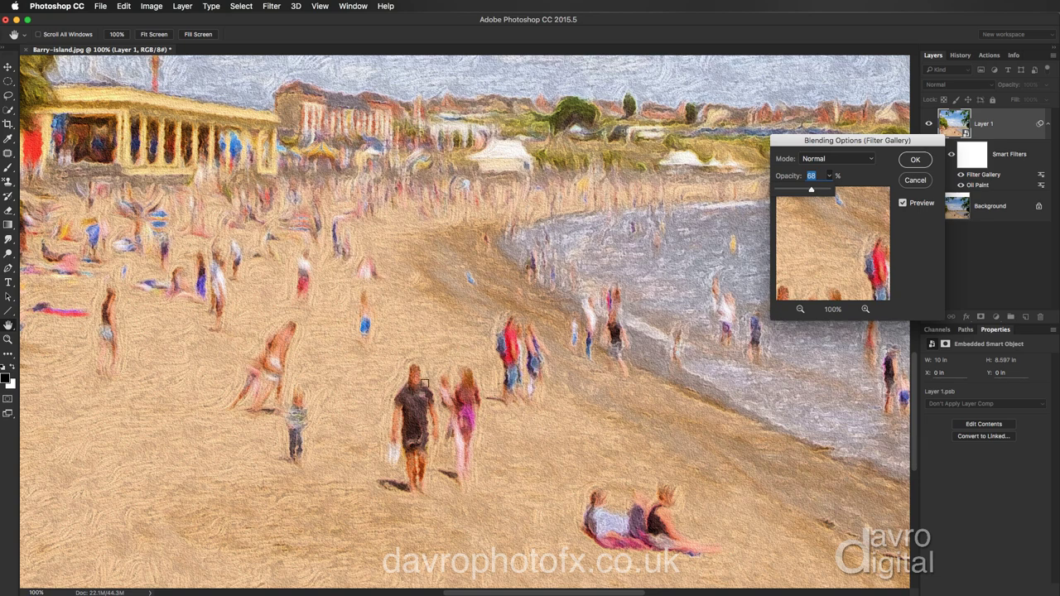
{"action": "left_click_drag", "start_coordinate": [810, 191], "coordinate": [801, 191]}
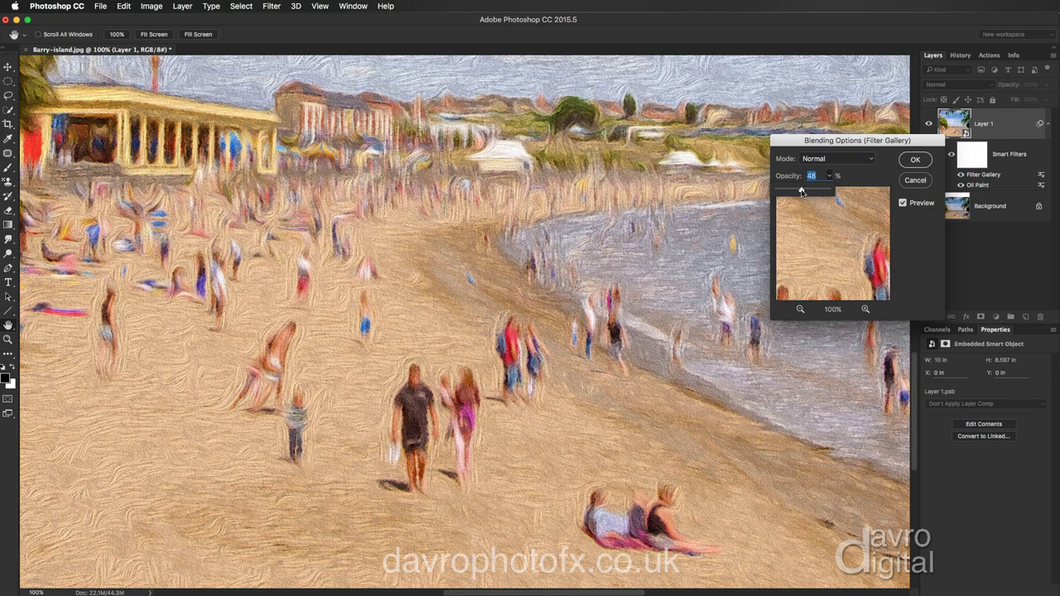
{"action": "left_click", "coordinate": [903, 203]}
{"action": "left_click", "coordinate": [903, 203]}
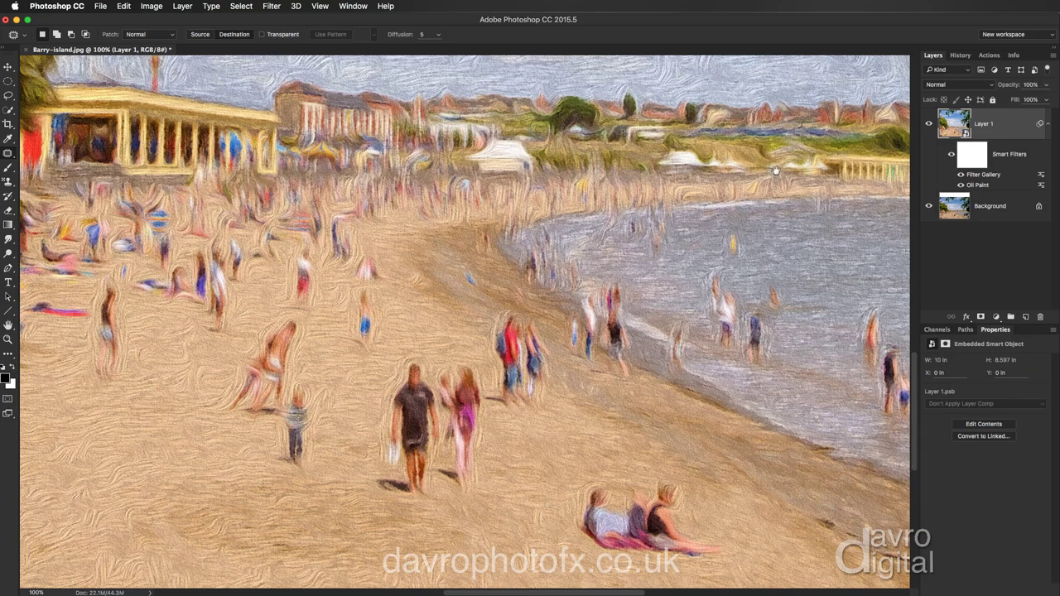
- Pan over the sky, bird and pier to review the softened texture
{"action": "left_click_drag", "start_coordinate": [521, 160], "coordinate": [546, 474]}
{"action": "left_click_drag", "start_coordinate": [439, 244], "coordinate": [411, 373]}
{"action": "left_click_drag", "start_coordinate": [546, 161], "coordinate": [525, 232]}
{"action": "left_click_drag", "start_coordinate": [580, 182], "coordinate": [552, 257]}
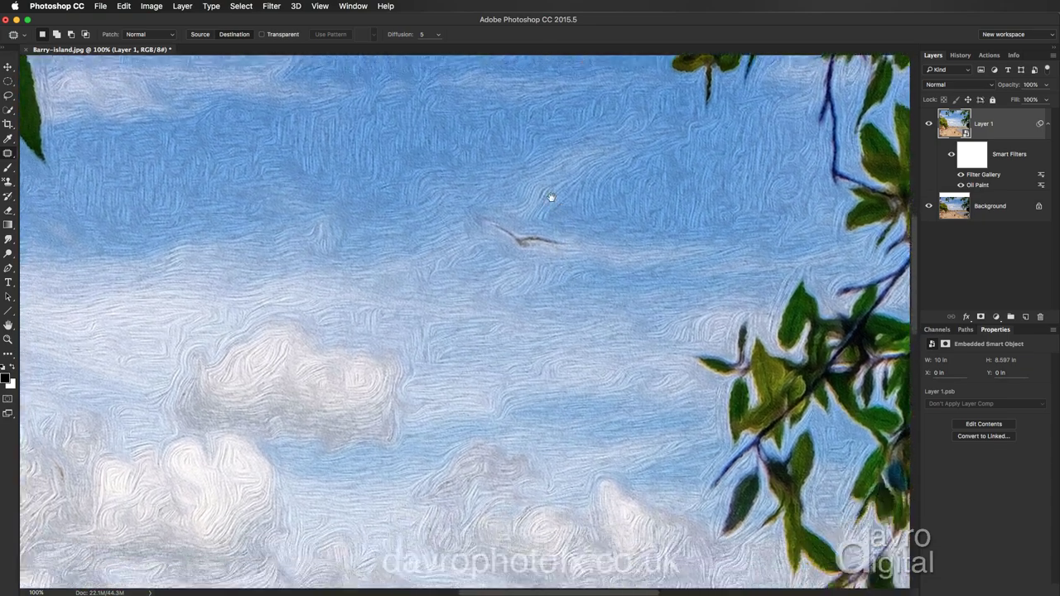
{"action": "left_click_drag", "start_coordinate": [538, 464], "coordinate": [546, 216]}
{"action": "left_click_drag", "start_coordinate": [547, 332], "coordinate": [622, 45]}
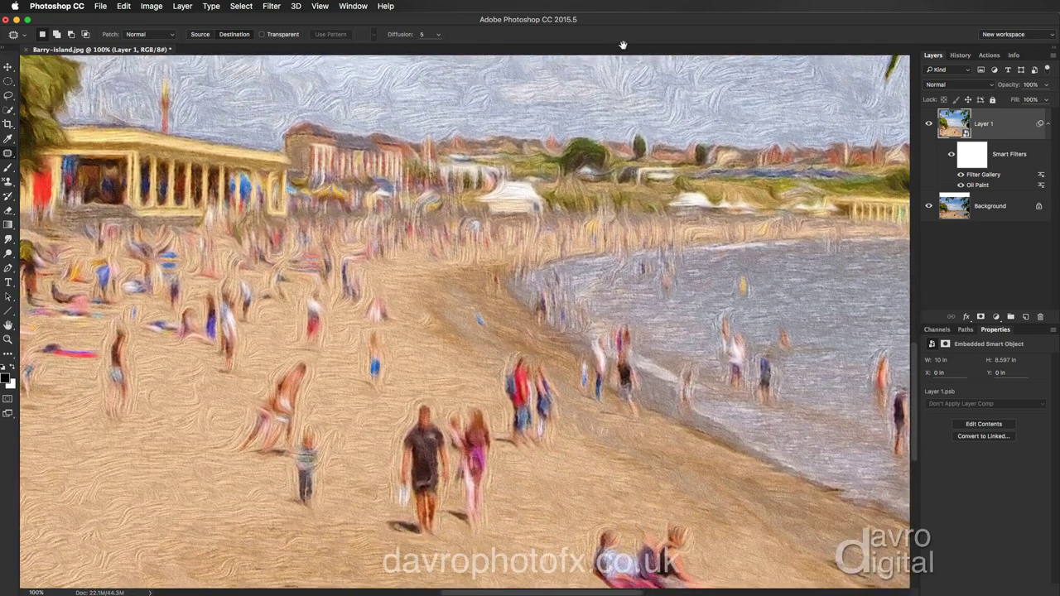
{"action": "double_click", "coordinate": [974, 184]}
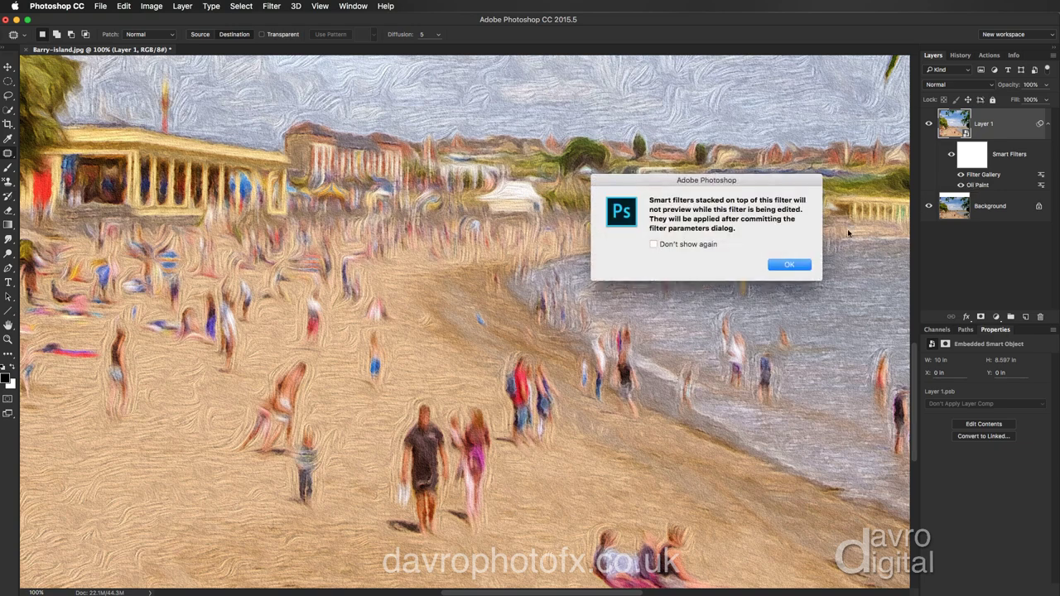
{"action": "left_click", "coordinate": [789, 265]}
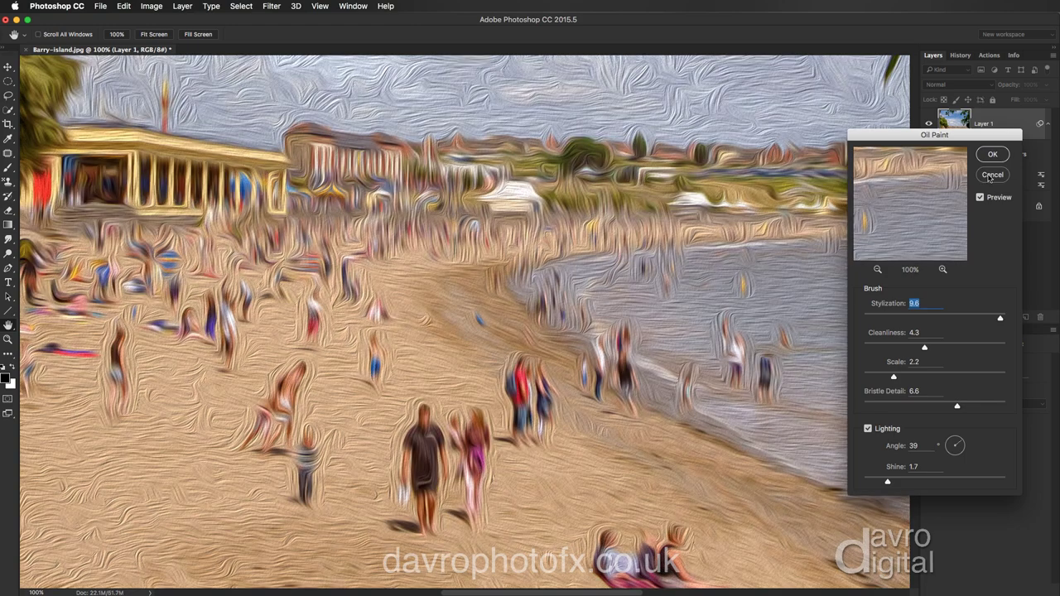
{"action": "left_click", "coordinate": [992, 176]}
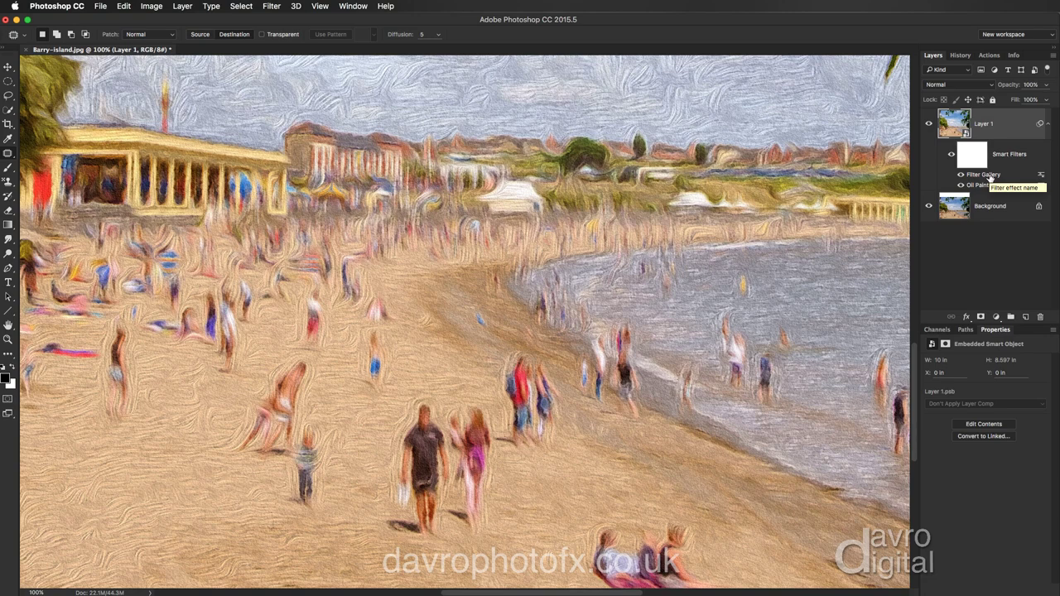
{"action": "key", "text": "super+0"}
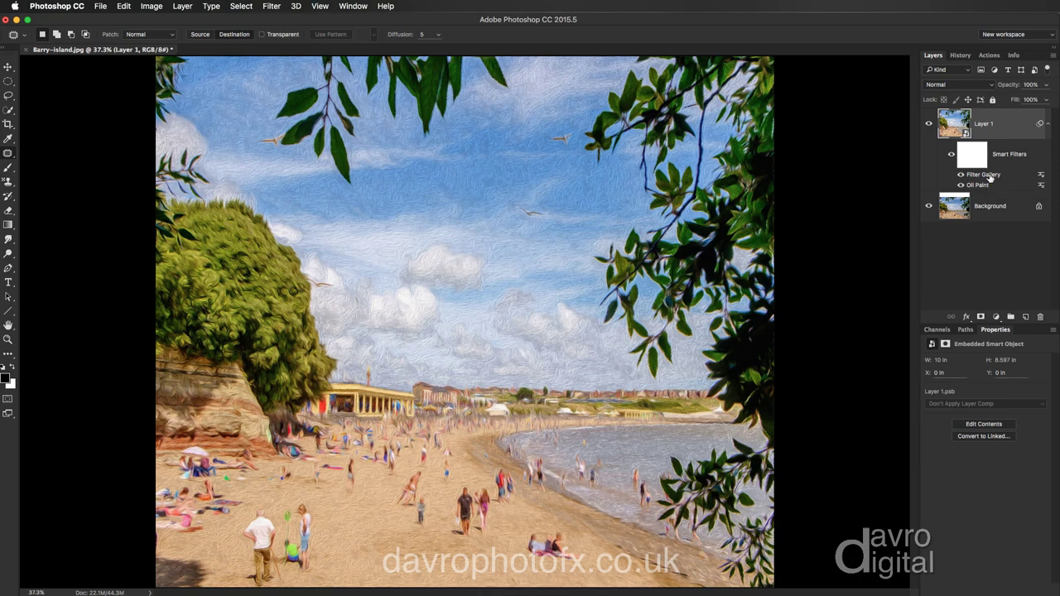
- Add a Levels adjustment layer with input white at 244 and midtones at 0.92
{"action": "left_click", "coordinate": [996, 316]}
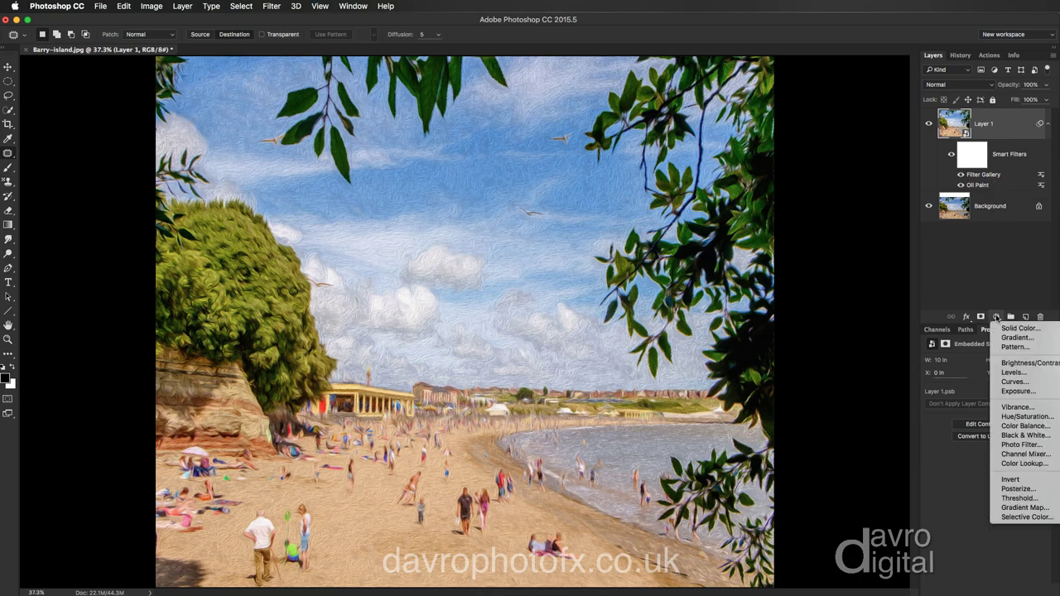
{"action": "left_click", "coordinate": [1002, 375]}
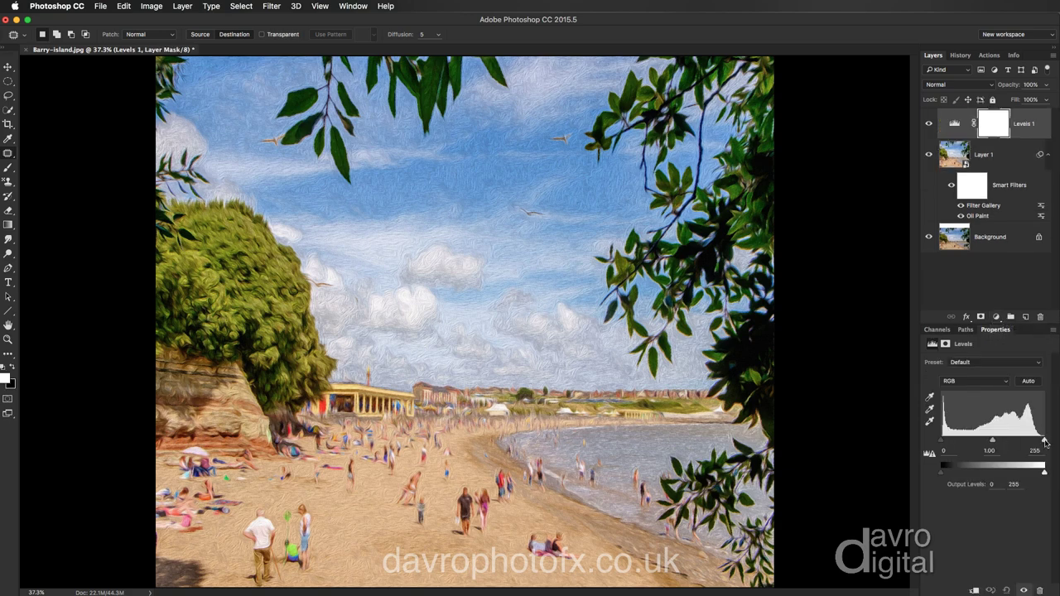
{"action": "left_click_drag", "start_coordinate": [1044, 442], "coordinate": [994, 444]}
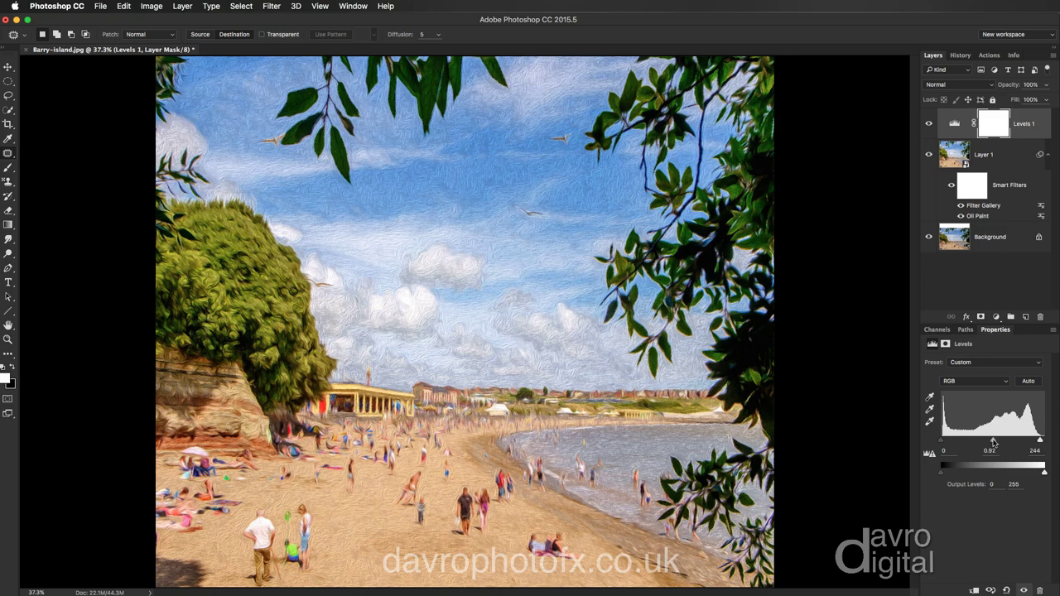
{"action": "left_click", "coordinate": [996, 317]}
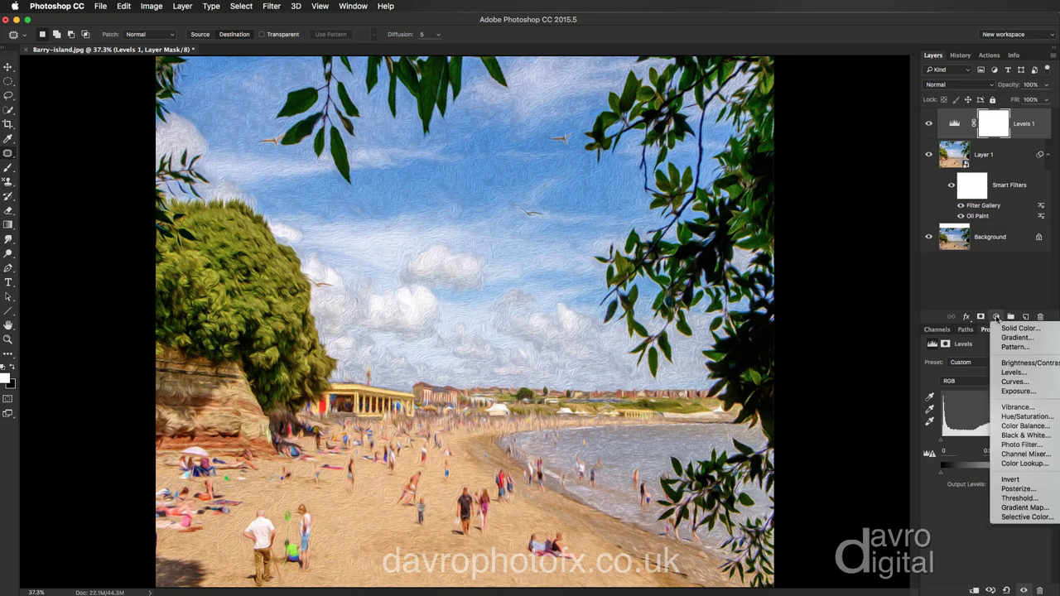
- Add a Vibrance adjustment layer with Vibrance +23 and Saturation +6
{"action": "left_click", "coordinate": [1006, 408]}
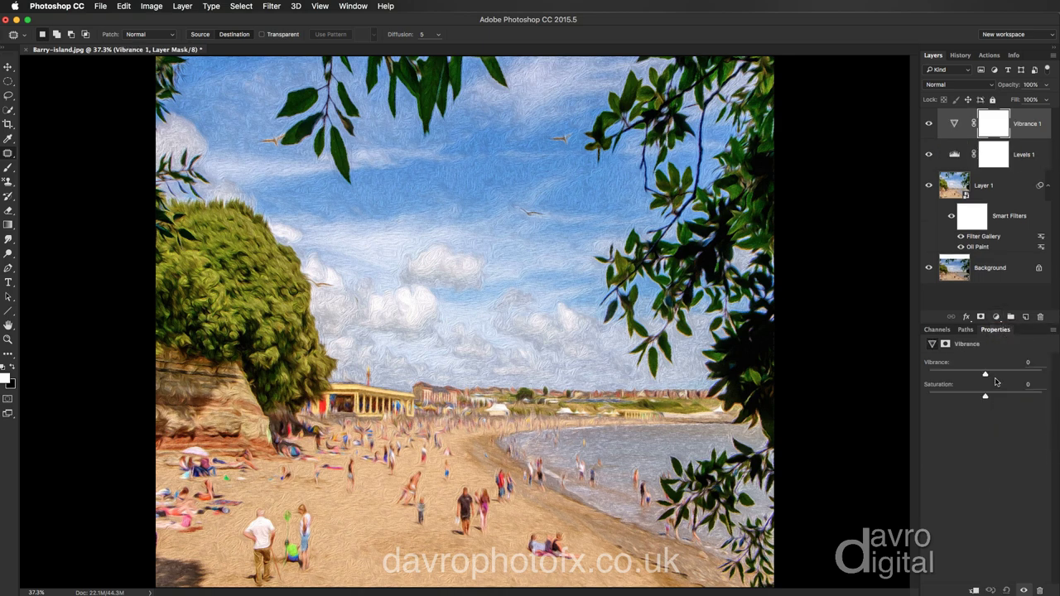
{"action": "left_click", "coordinate": [1003, 375]}
{"action": "left_click_drag", "start_coordinate": [1003, 375], "coordinate": [999, 375]}
{"action": "left_click_drag", "start_coordinate": [989, 397], "coordinate": [991, 397]}
- View the painting at 100% and pan across the sky, beach and foreground people
{"action": "key", "text": "super+1"}
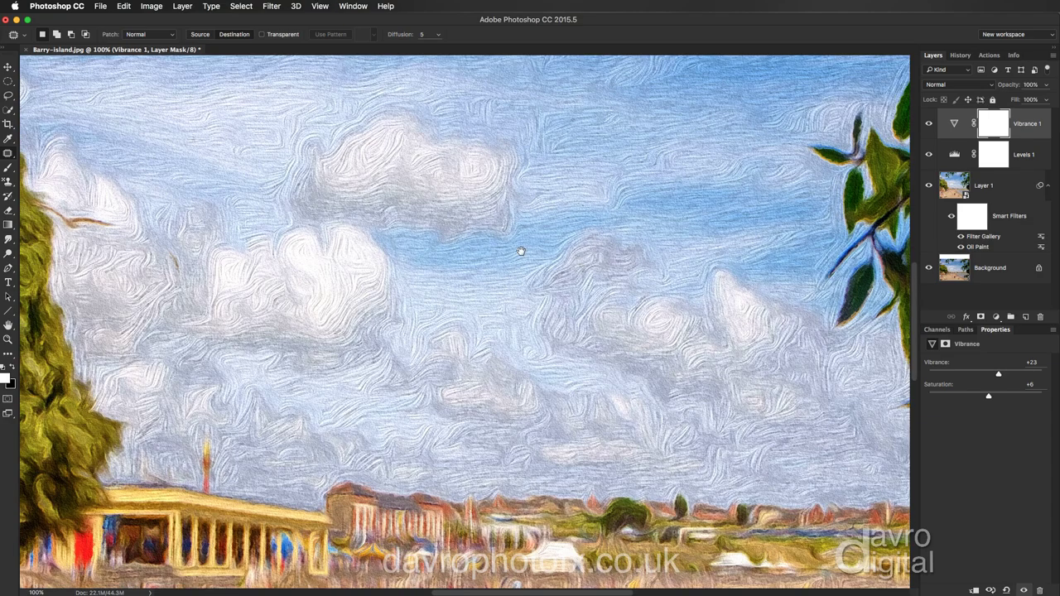
{"action": "left_click_drag", "start_coordinate": [519, 246], "coordinate": [462, 582]}
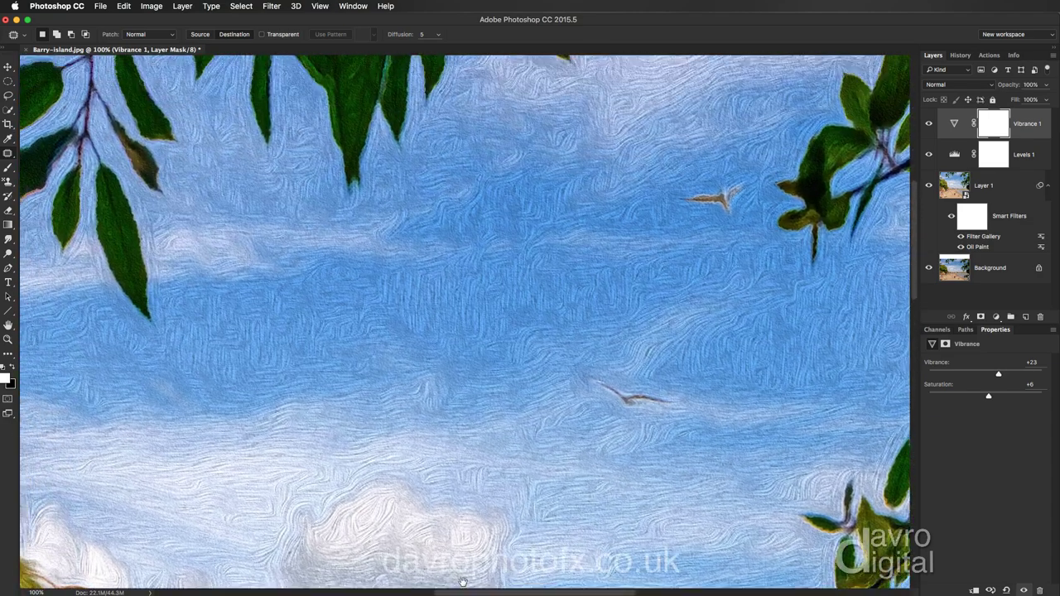
{"action": "left_click_drag", "start_coordinate": [567, 424], "coordinate": [563, 187]}
{"action": "left_click_drag", "start_coordinate": [330, 346], "coordinate": [434, 165]}
{"action": "left_click_drag", "start_coordinate": [403, 393], "coordinate": [415, 298]}
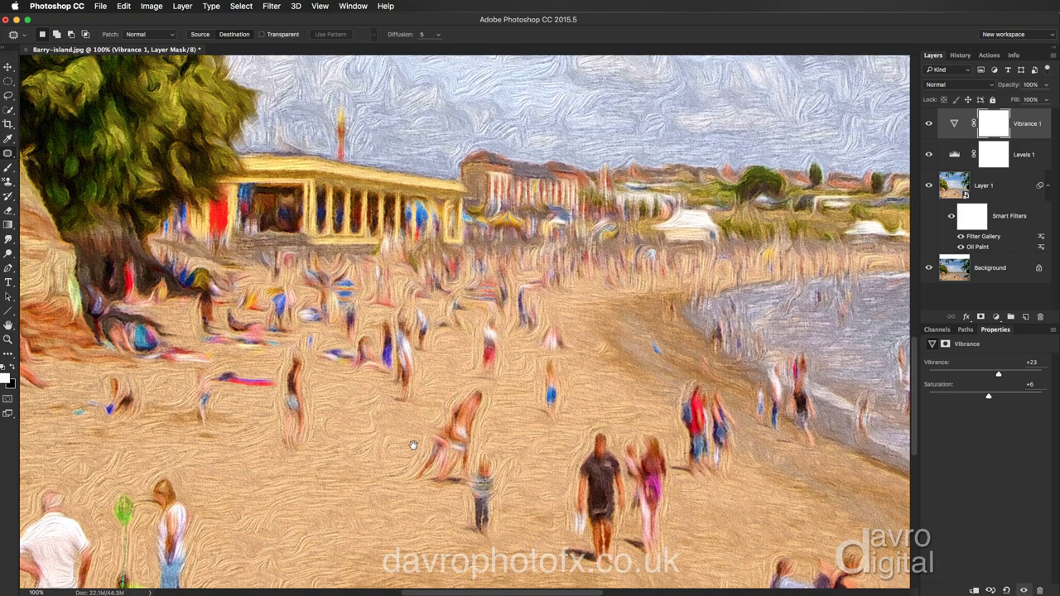
{"action": "left_click_drag", "start_coordinate": [414, 446], "coordinate": [416, 415]}
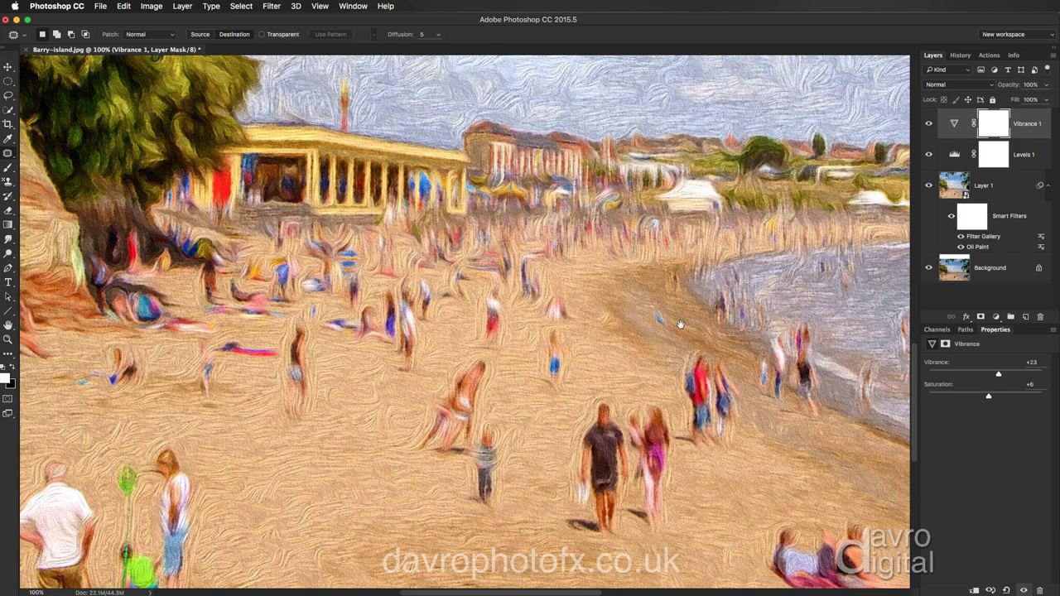
{"action": "mouse_move", "coordinate": [452, 505]}
{"action": "left_mouse_down"}
{"action": "mouse_move", "coordinate": [468, 410]}
{"action": "mouse_move", "coordinate": [472, 503]}
{"action": "left_mouse_up"}
- Fit the finished painting to the window with the toolbar and panels hidden
{"action": "key", "text": "super+0"}
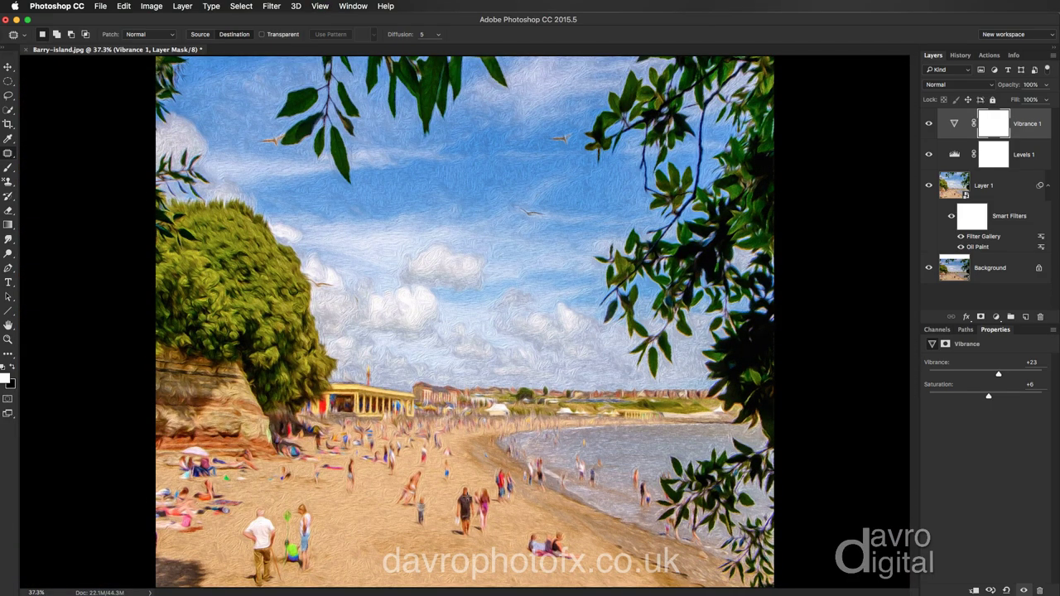
{"action": "key", "text": "Tab"}
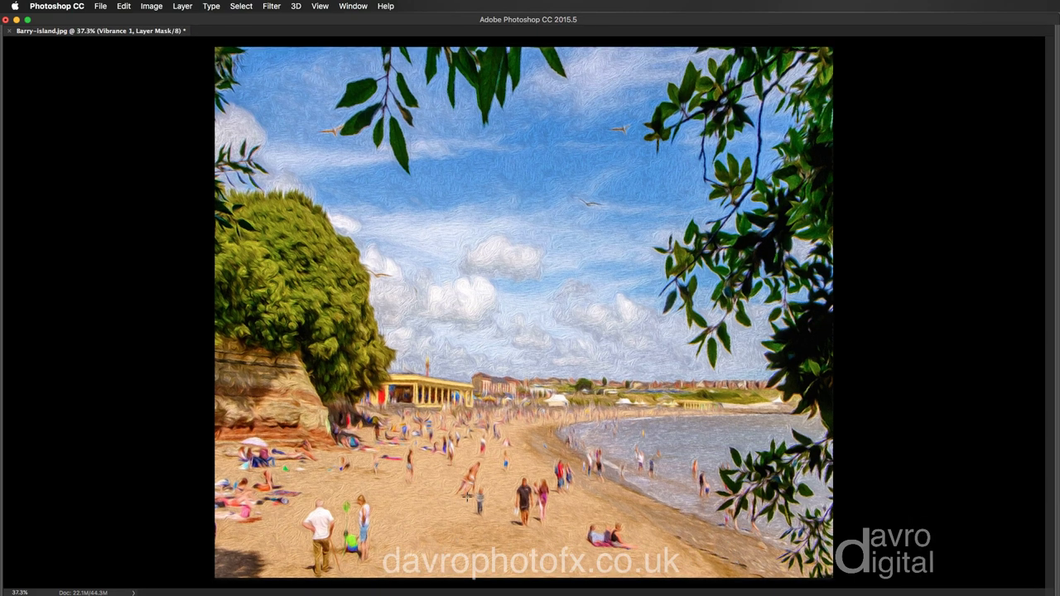
{"action": "key", "text": "super+0"}
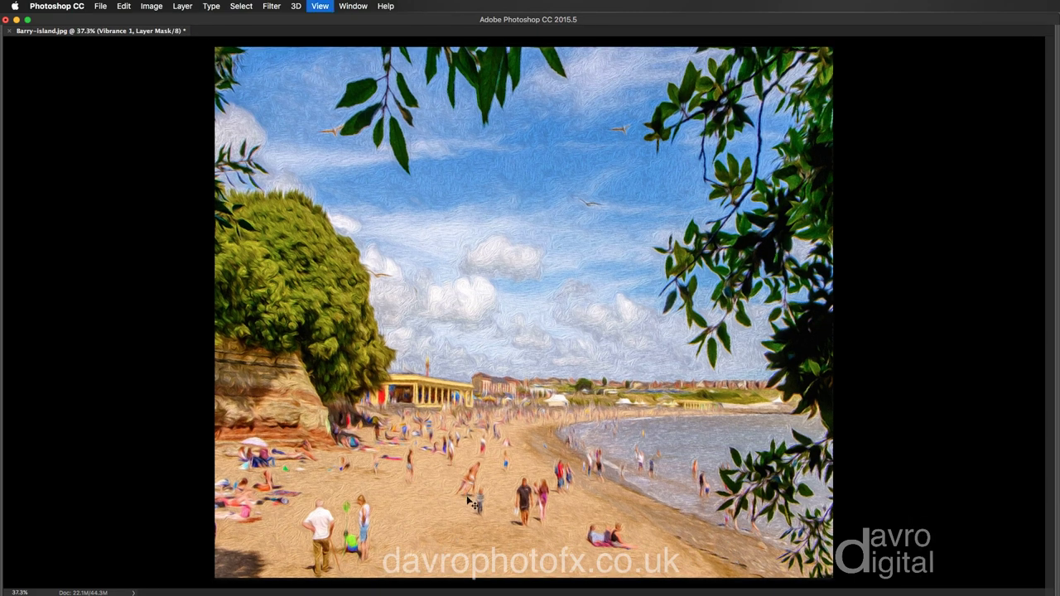